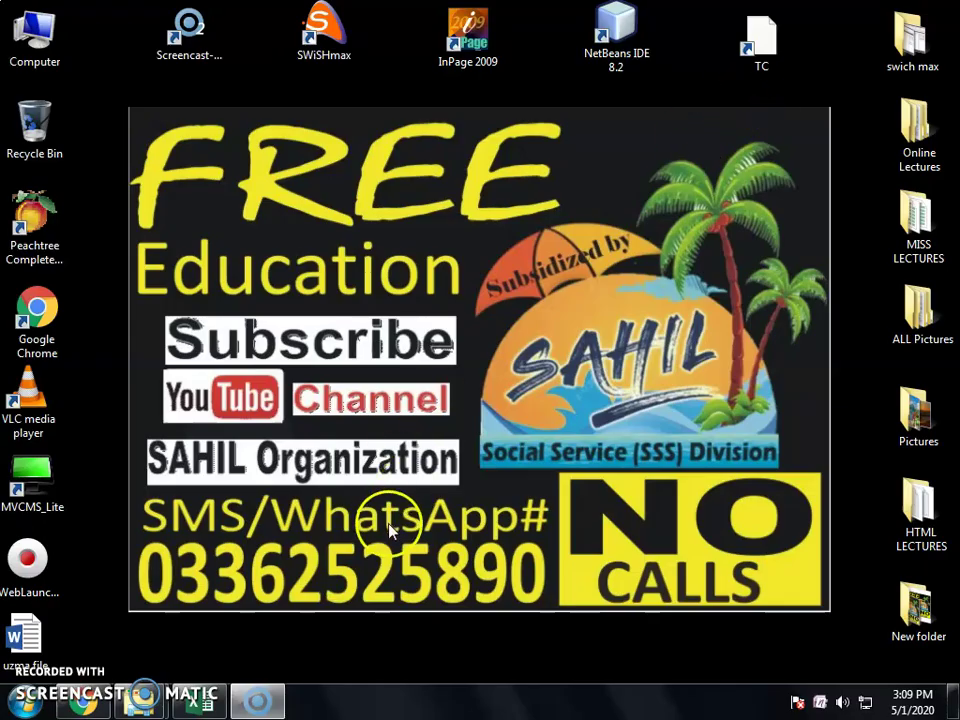
Bring the Attendence Sheet workbook to the front from the taskbar
click(203, 701)
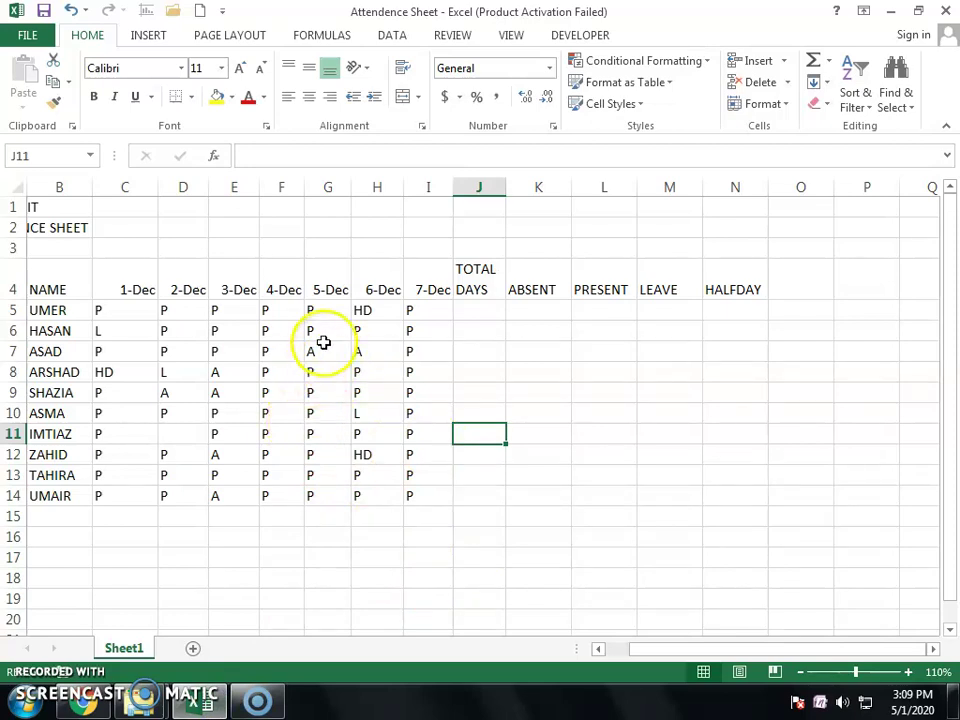
click(364, 475)
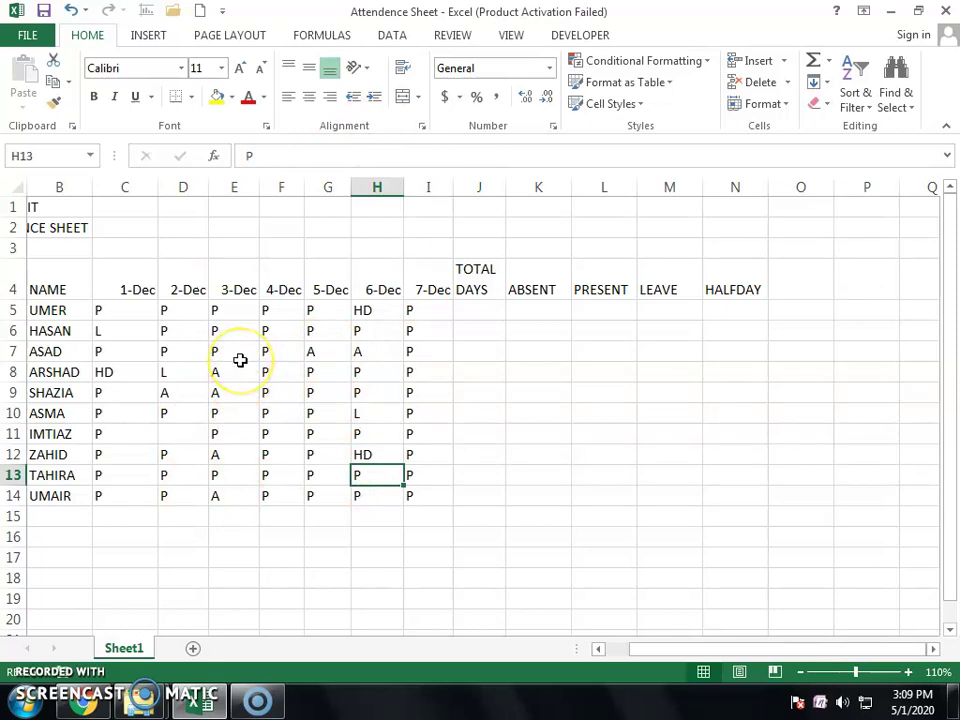
click(474, 327)
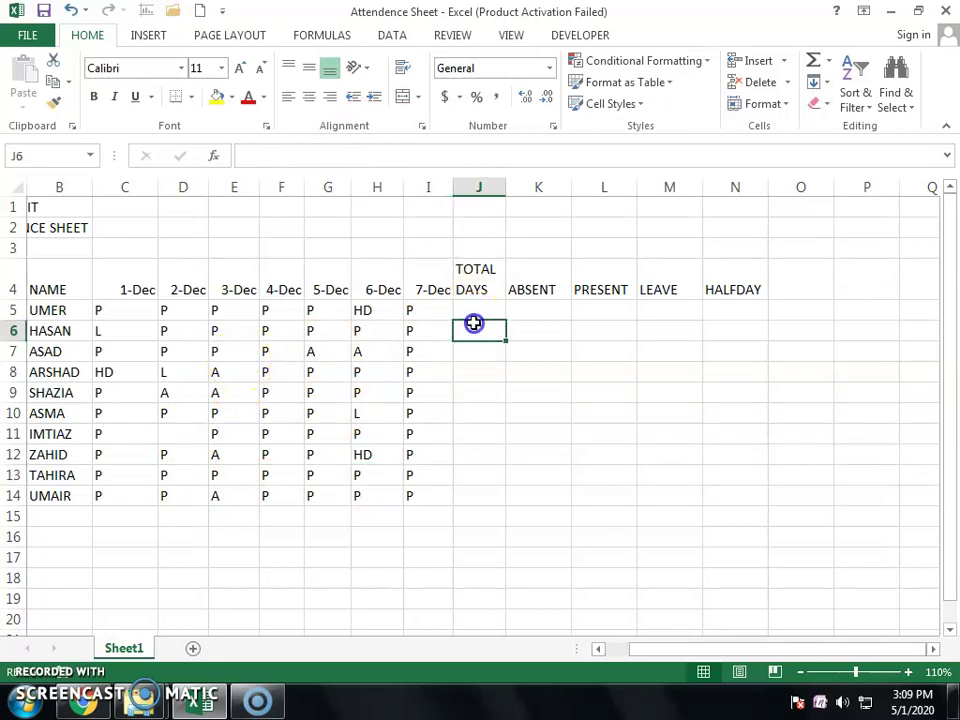
click(130, 311)
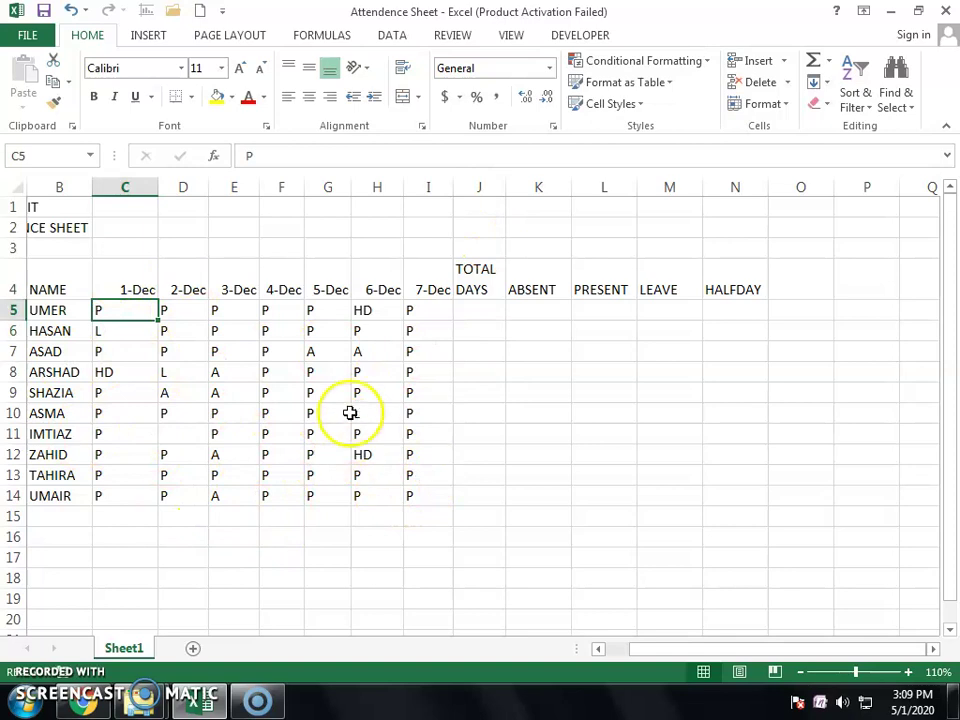
drag(124, 315, 414, 499)
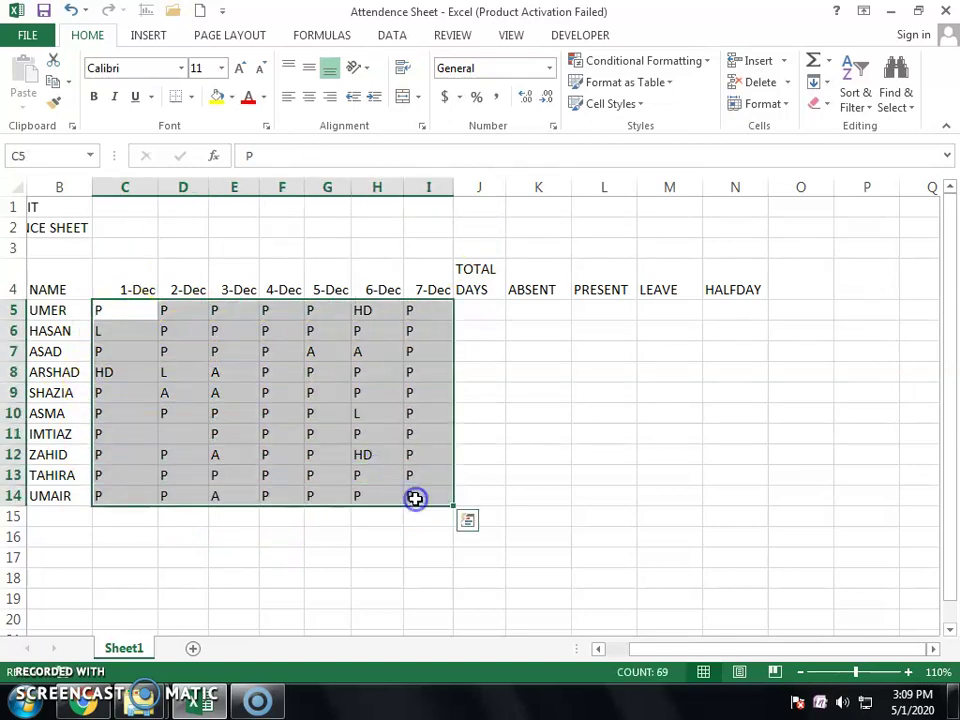
click(499, 314)
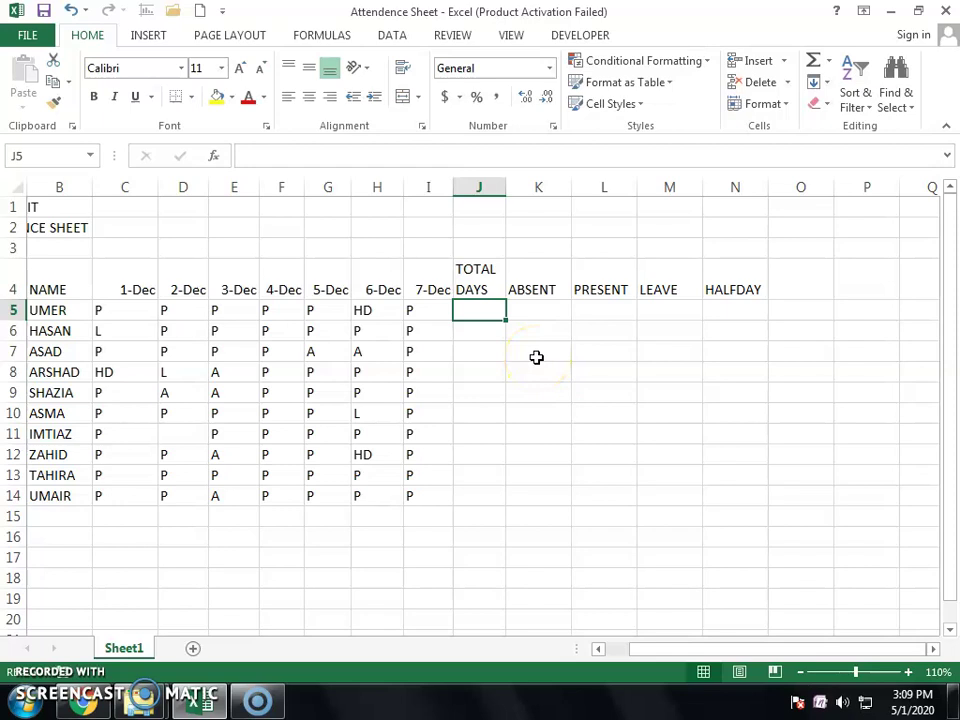
Enter =COUNTA(C5:I5) in J5 so UMER's TOTAL DAYS shows 7
text(=co)
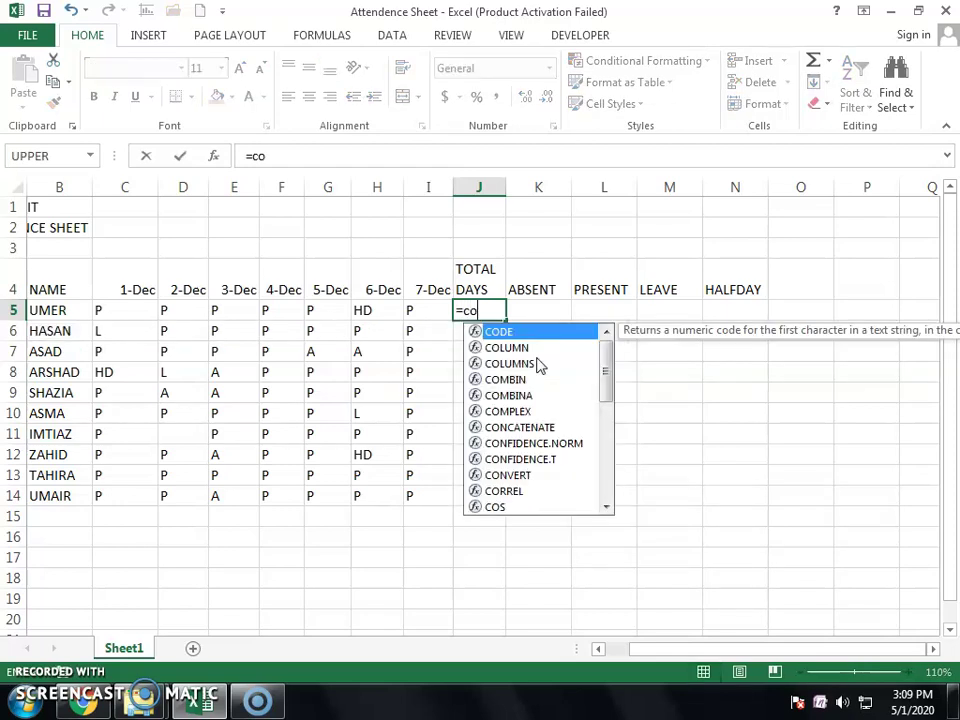
text(unta)
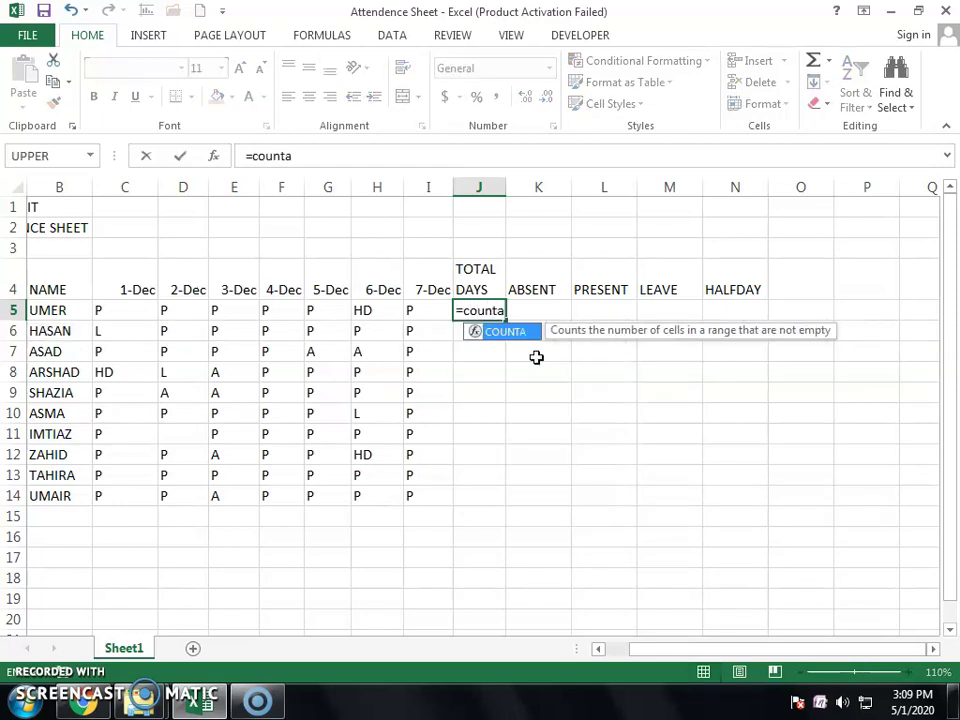
text(()
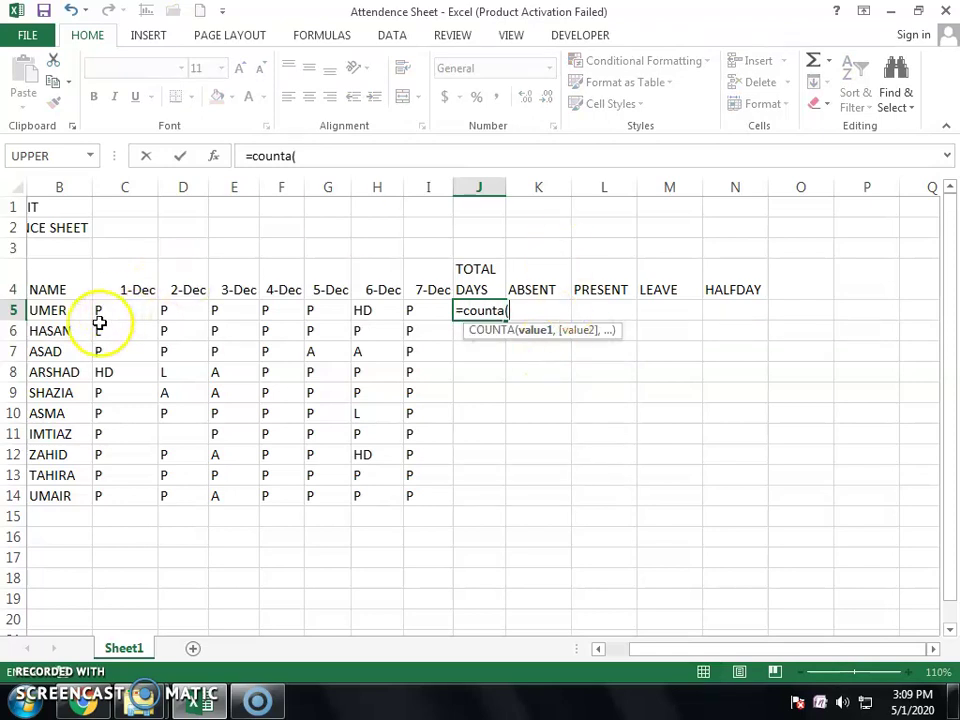
drag(107, 311, 421, 316)
text())
key(Return)
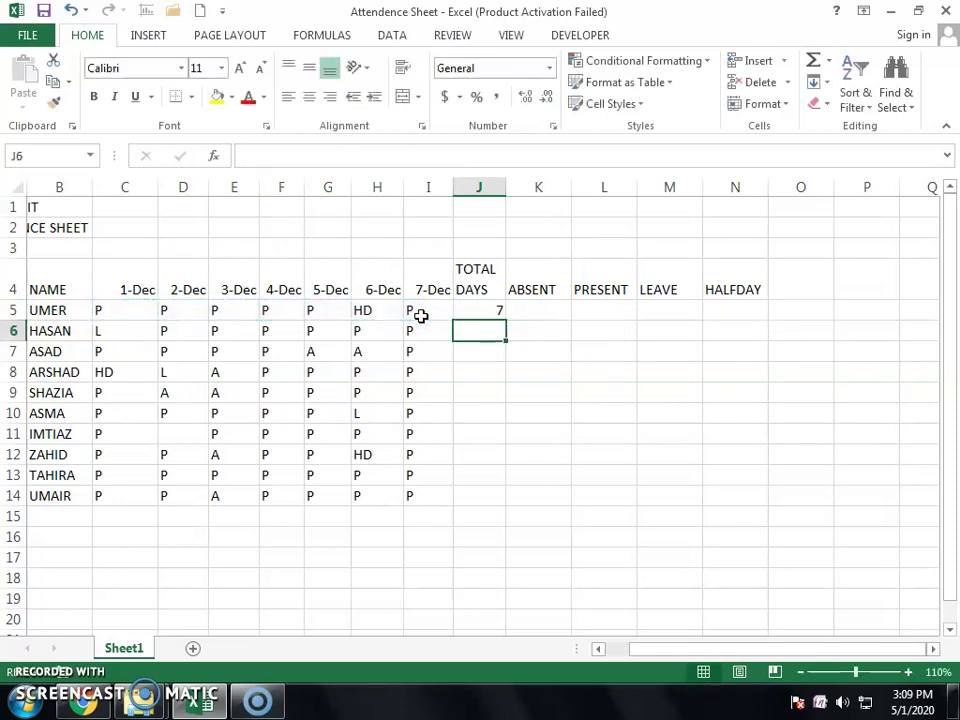
click(481, 309)
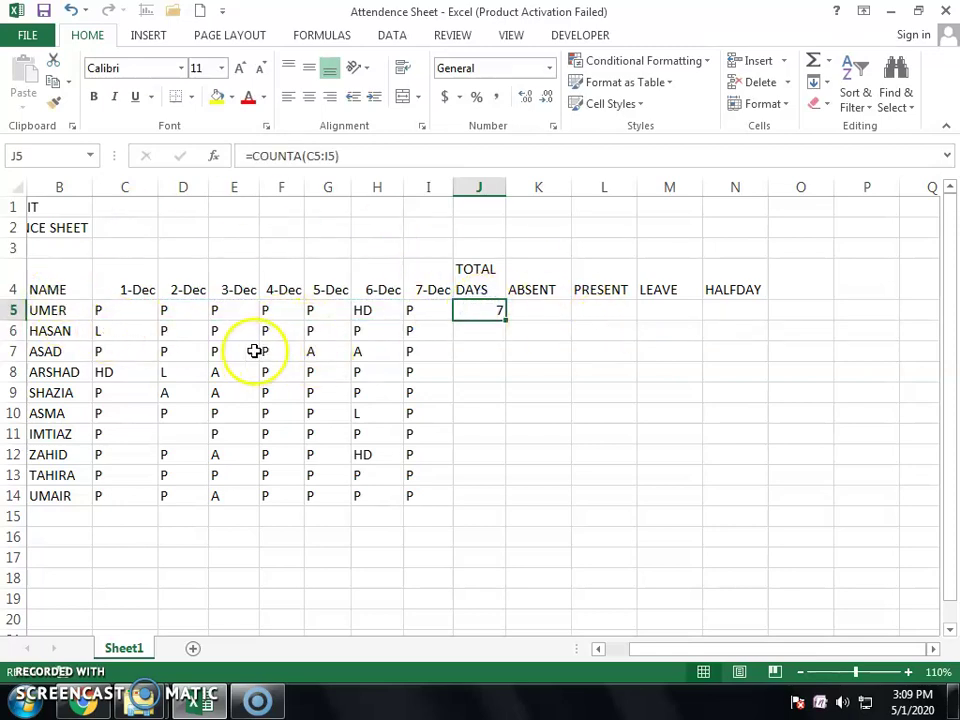
click(532, 305)
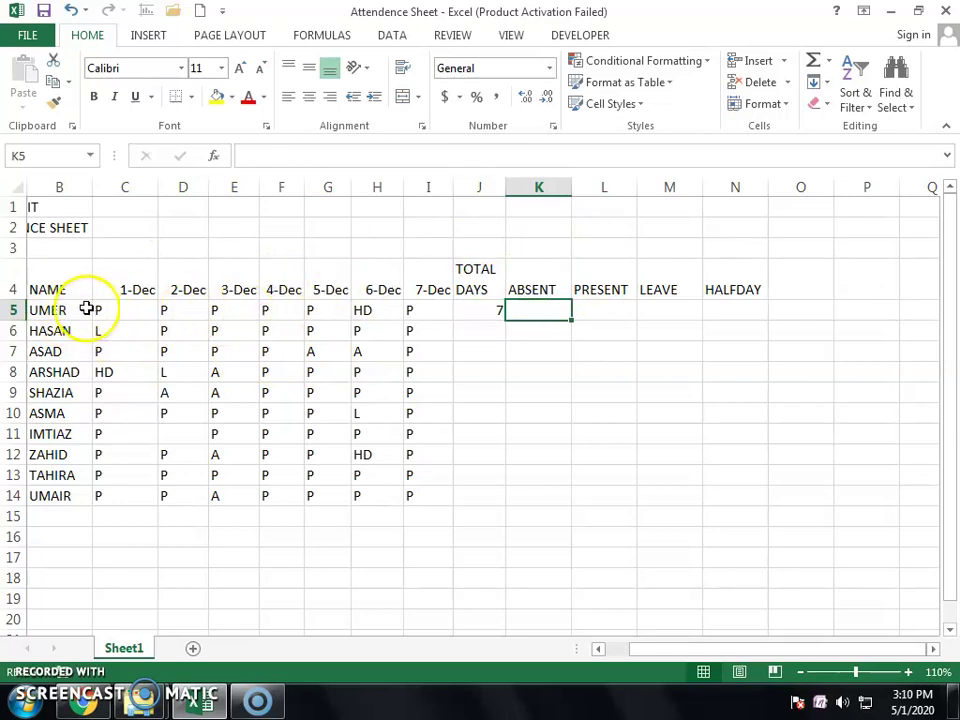
Enter =COUNTIF(C5:I5,"a") in K5, giving UMER an ABSENT count of 0
drag(113, 312, 422, 309)
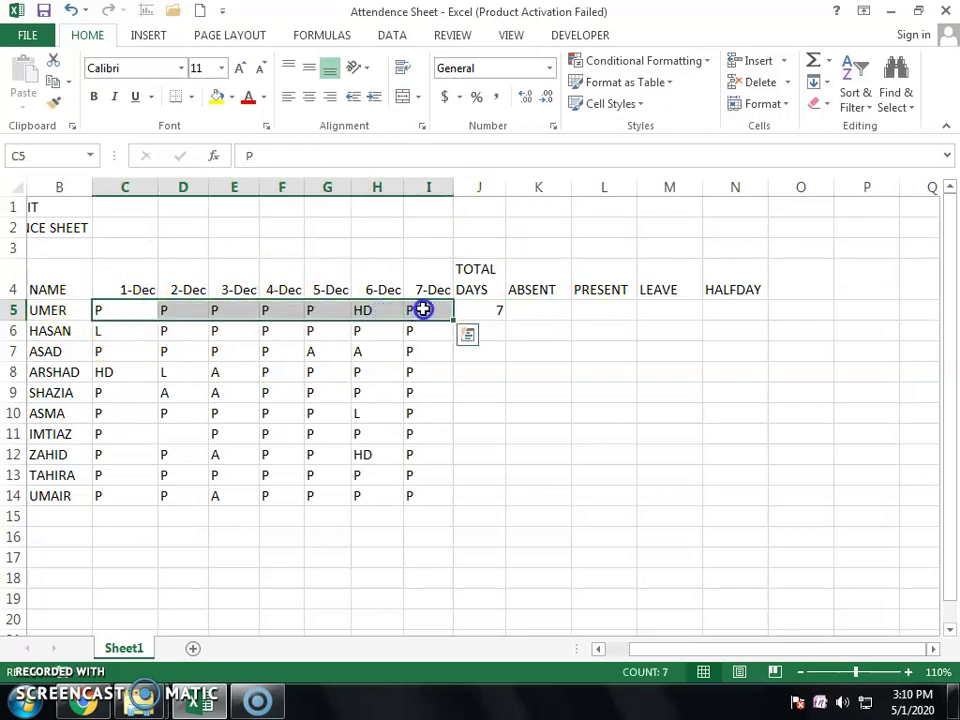
click(528, 312)
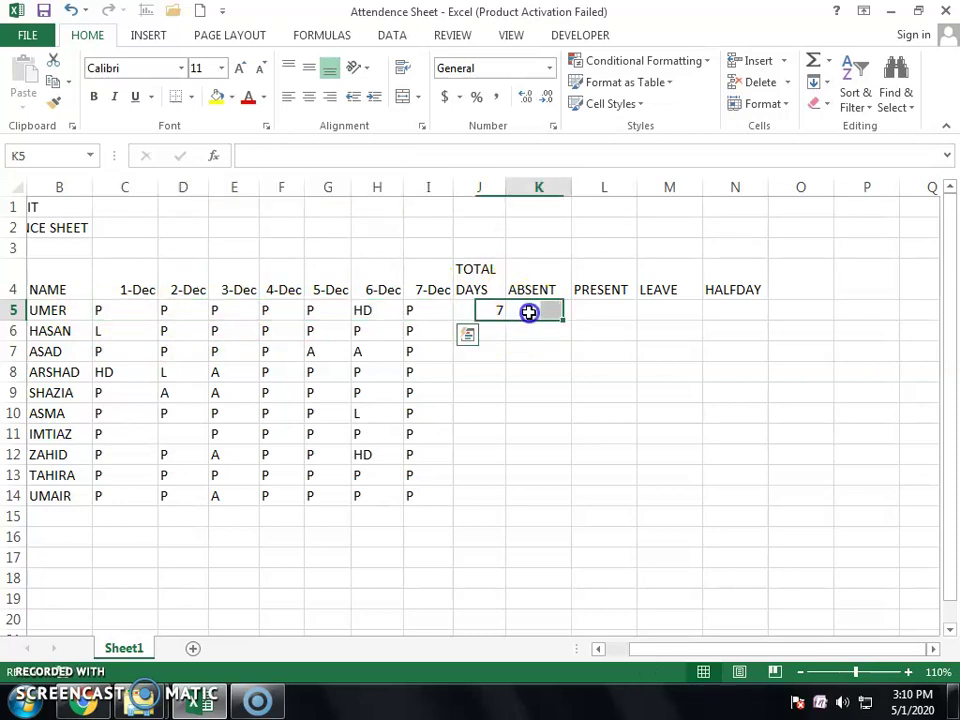
text(=coun)
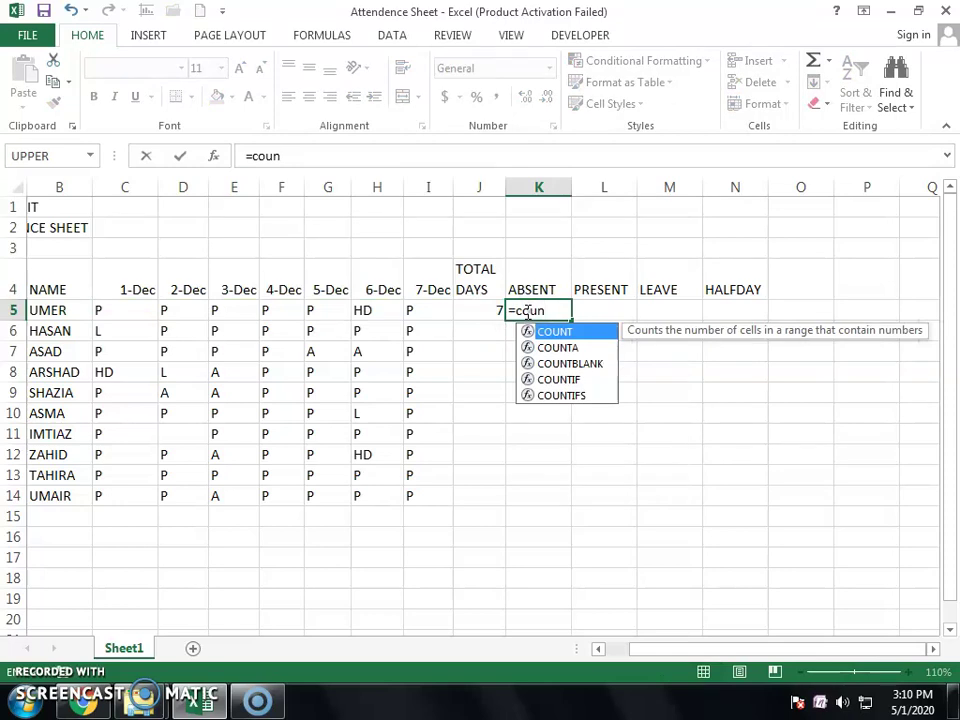
text(tif()
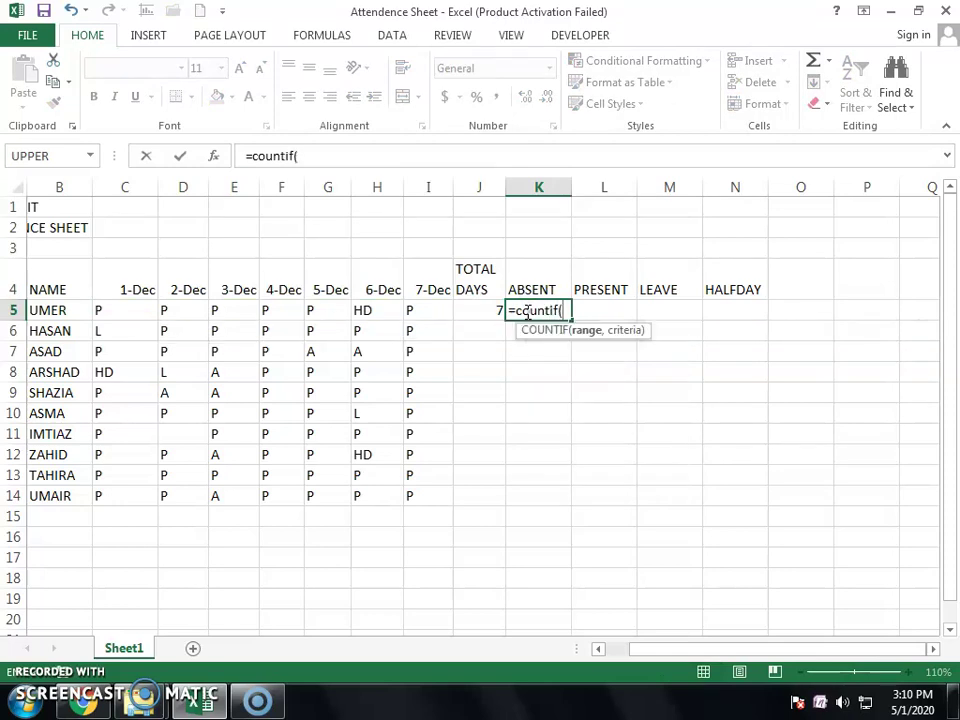
drag(118, 311, 424, 304)
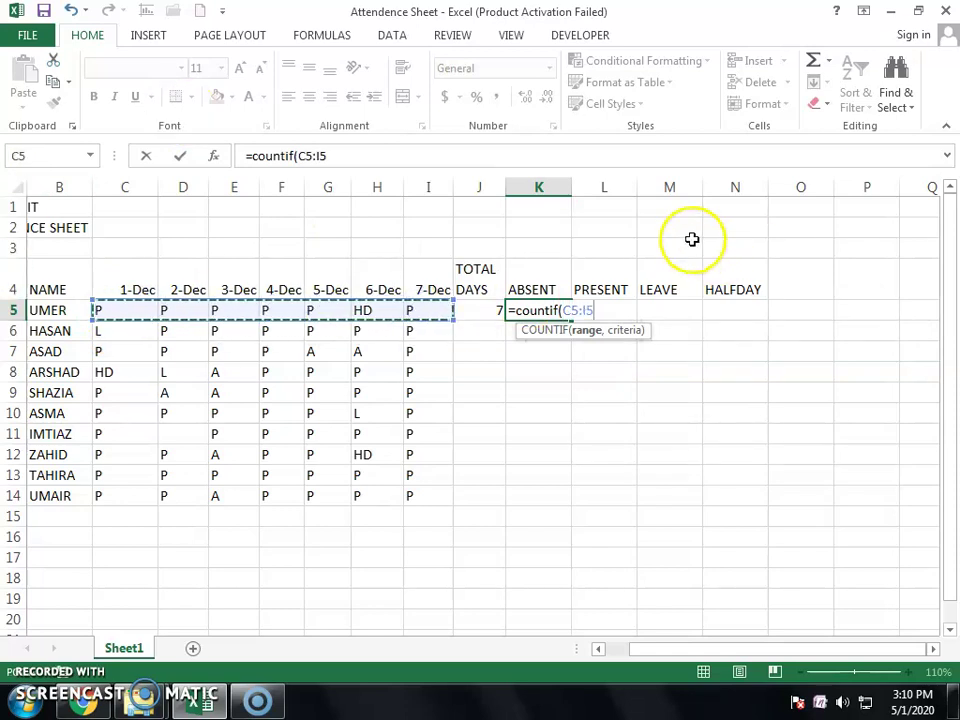
text(,"a)
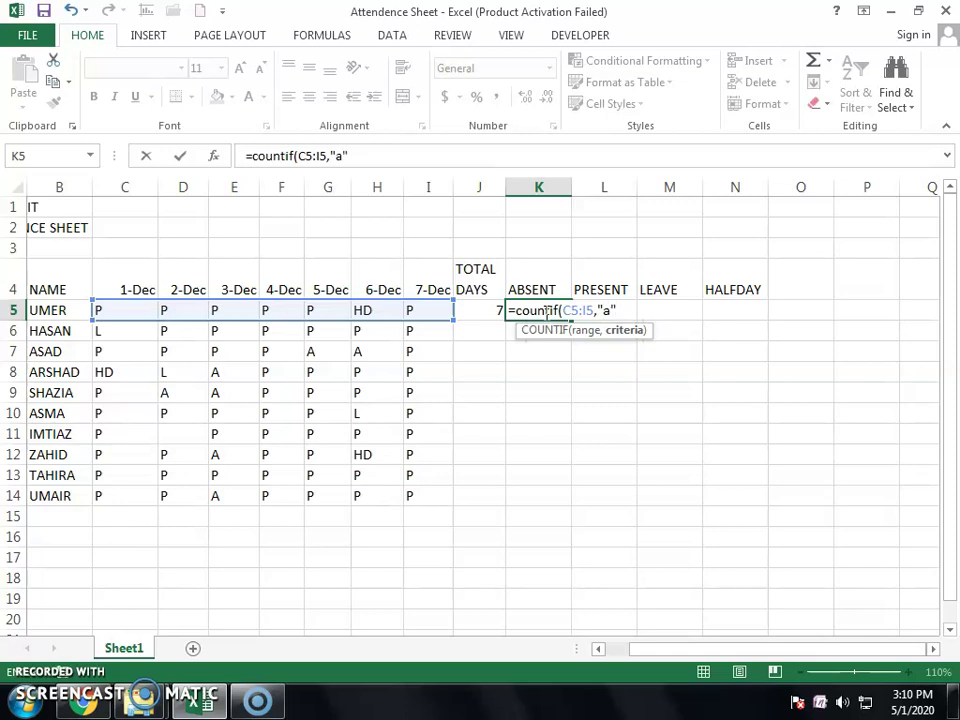
key(Return)
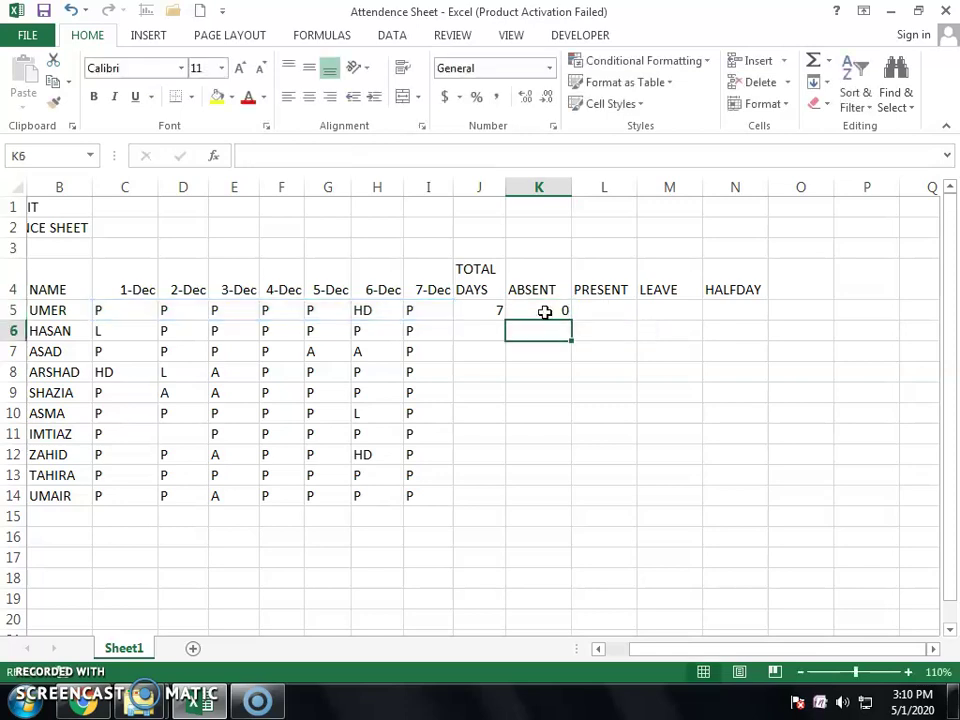
click(544, 311)
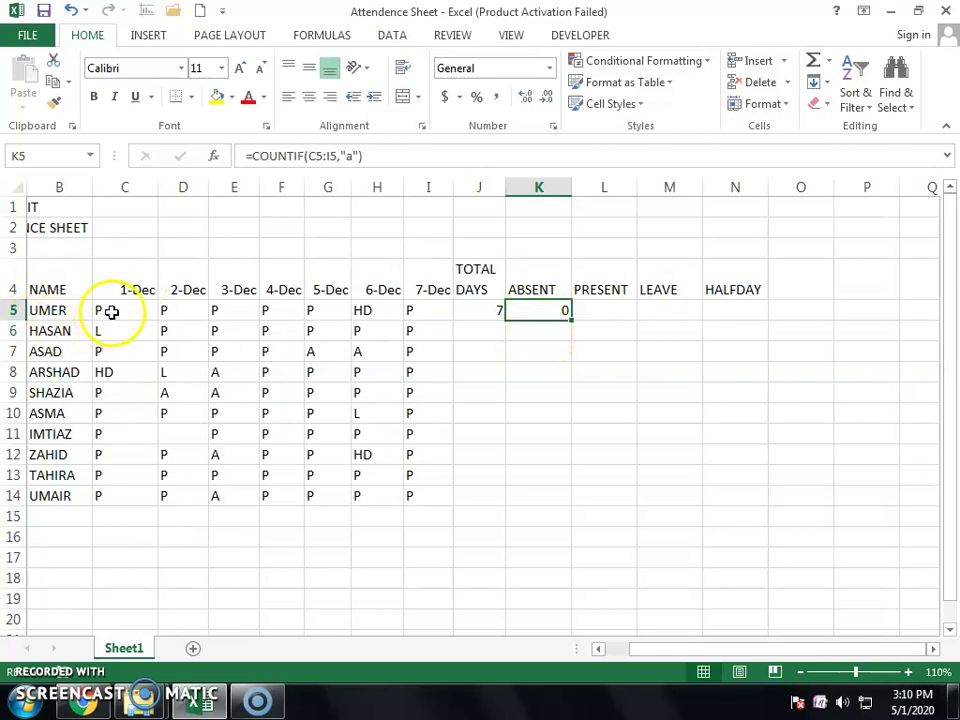
drag(106, 310, 452, 313)
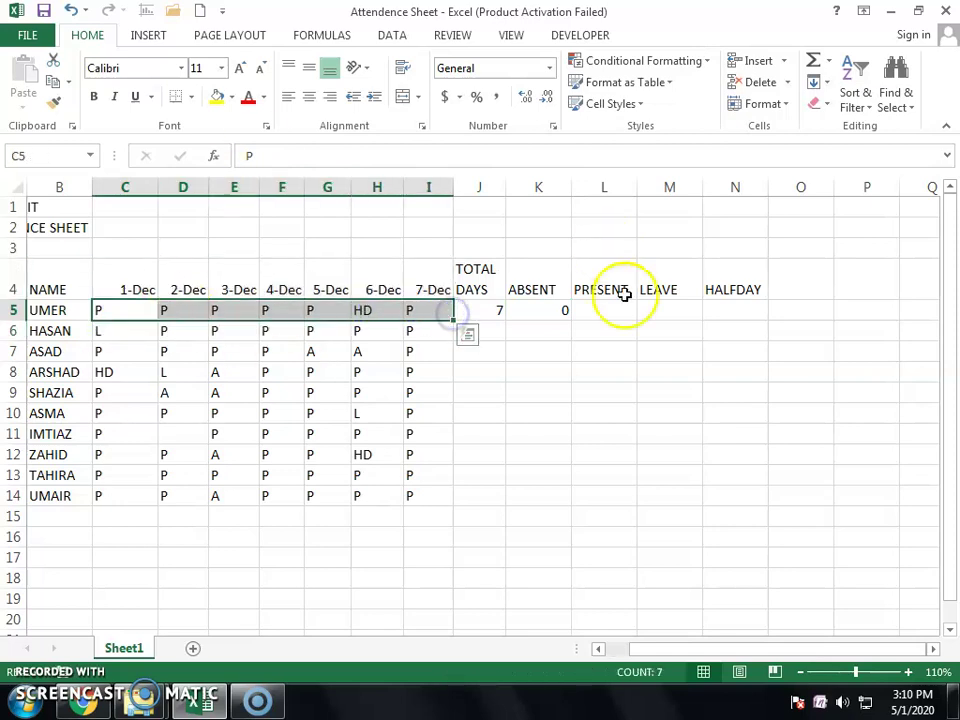
click(556, 313)
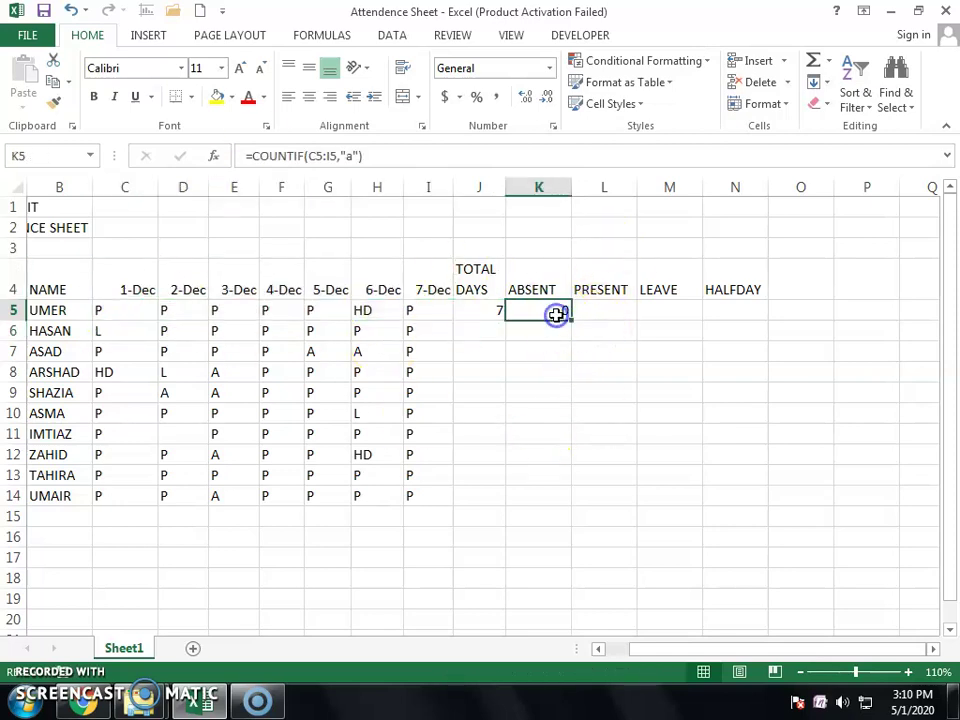
click(598, 307)
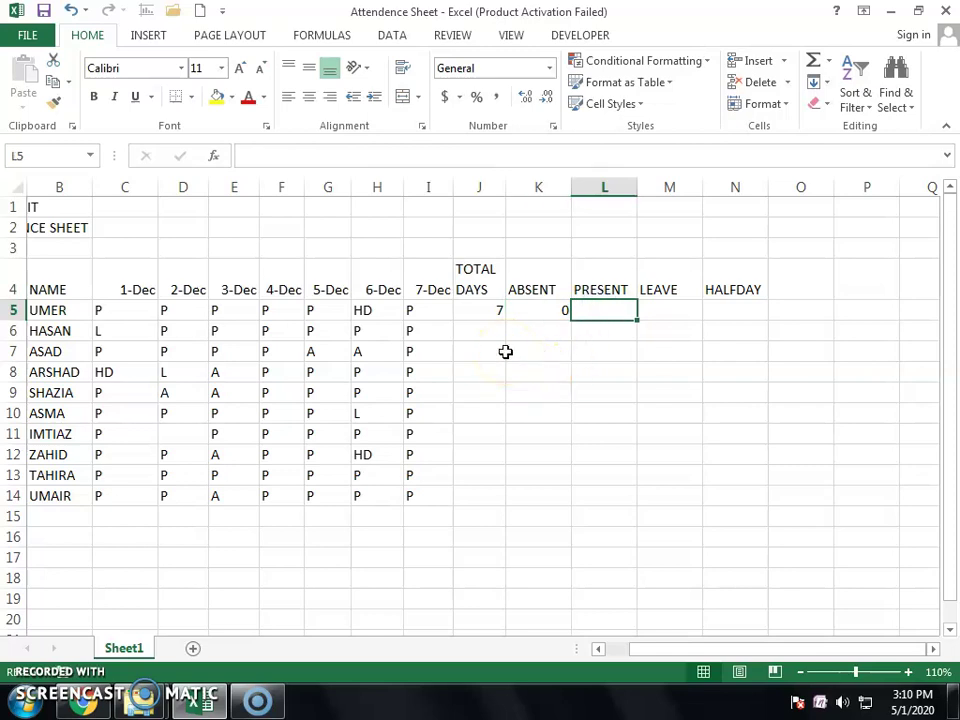
Enter =COUNTIF(C5:I5,"p") in L5, giving UMER a PRESENT count of 6
text(=)
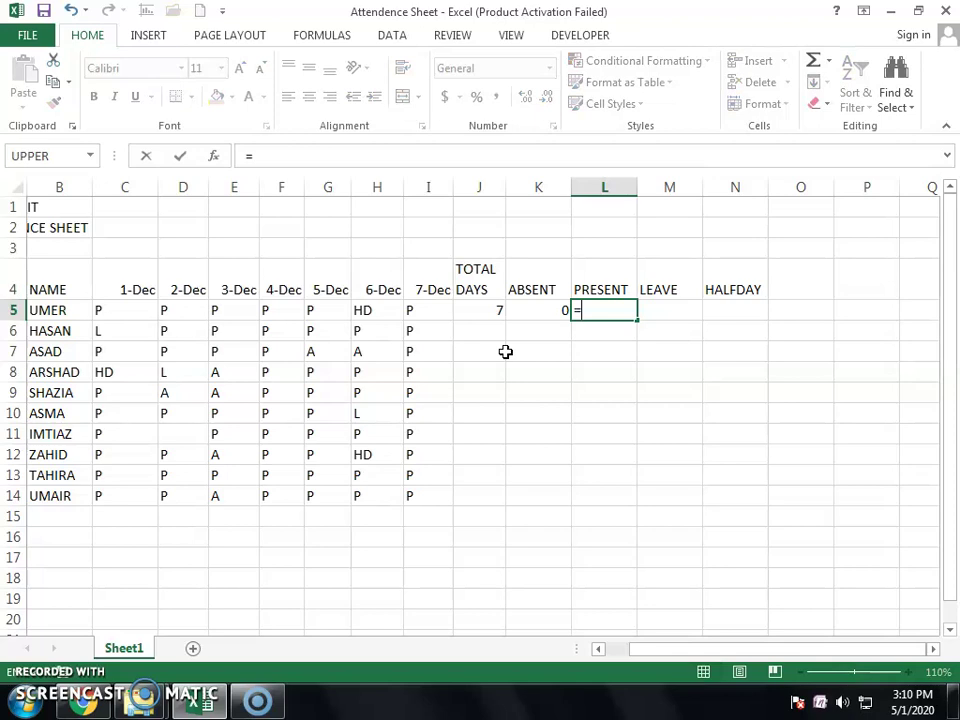
text(countif()
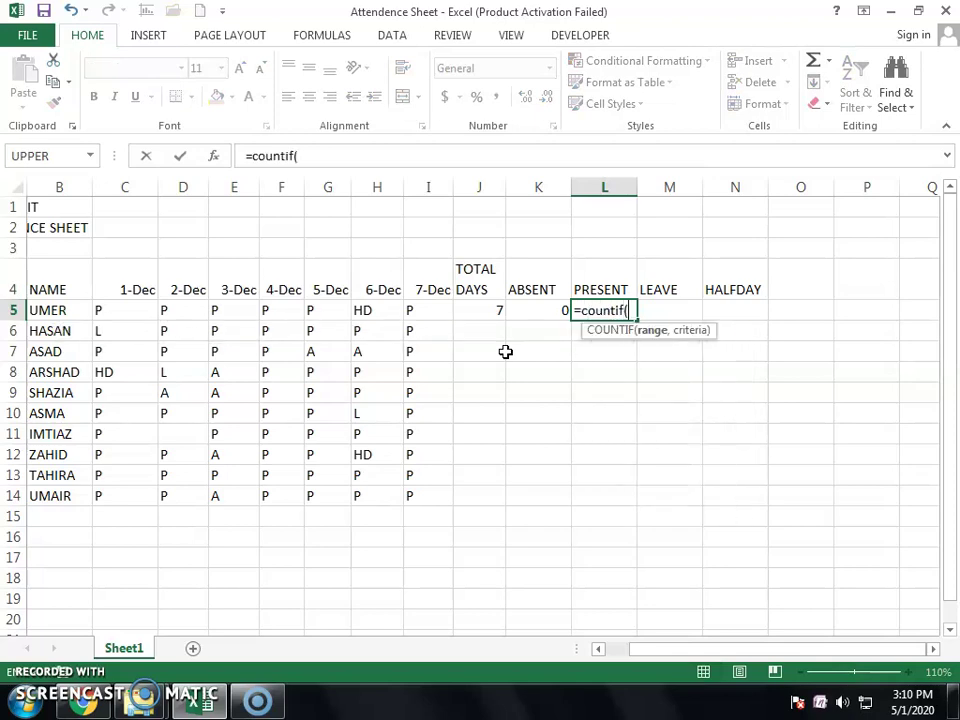
drag(112, 313, 446, 309)
text(,"p)
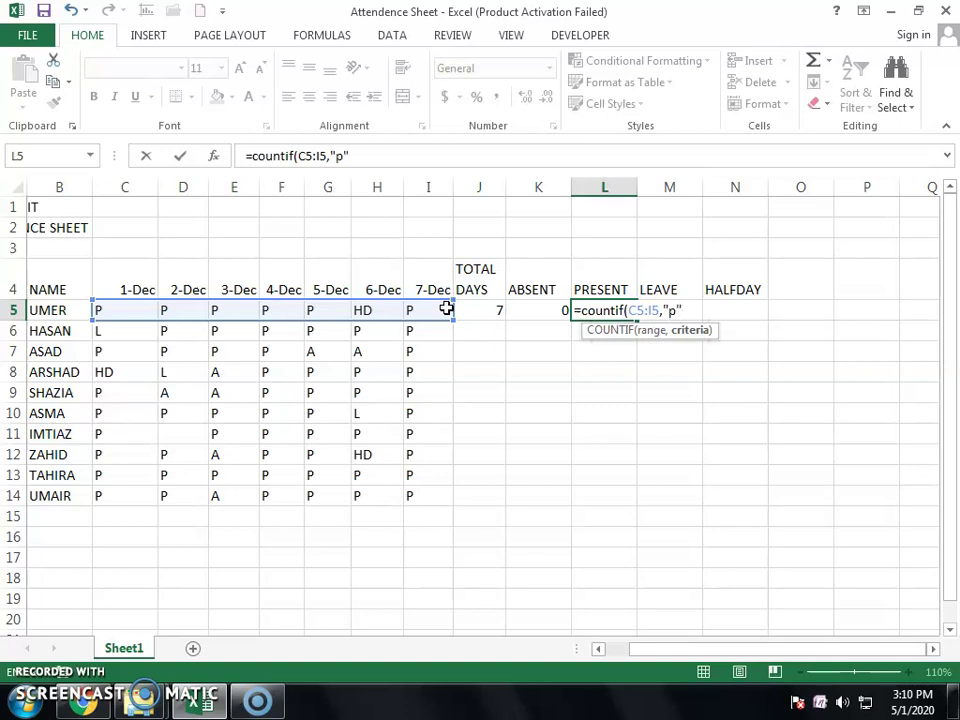
key(Return)
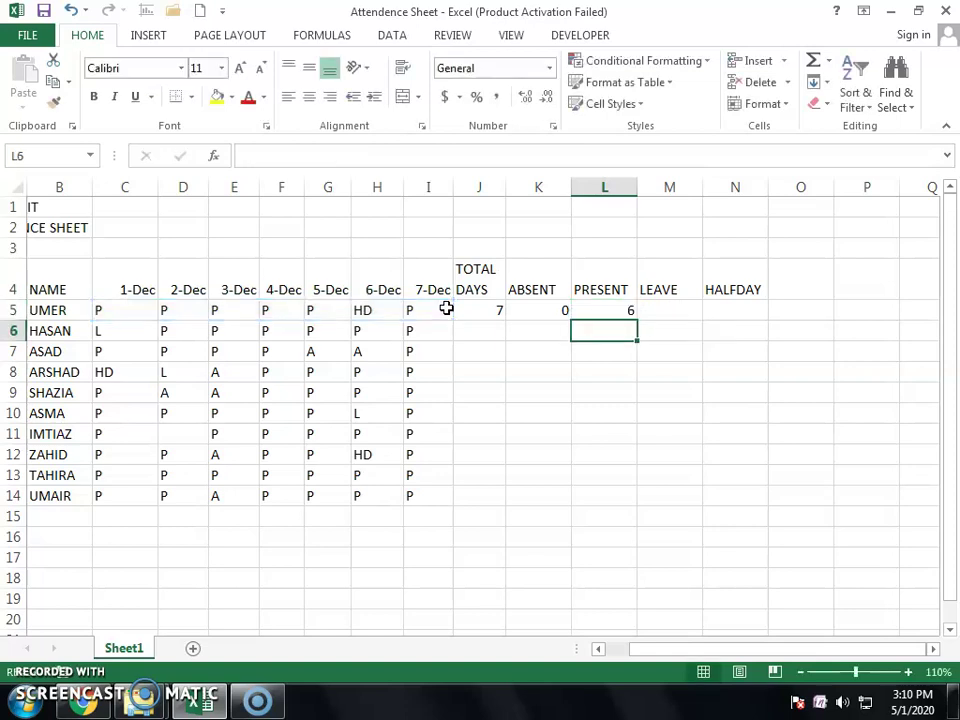
click(662, 308)
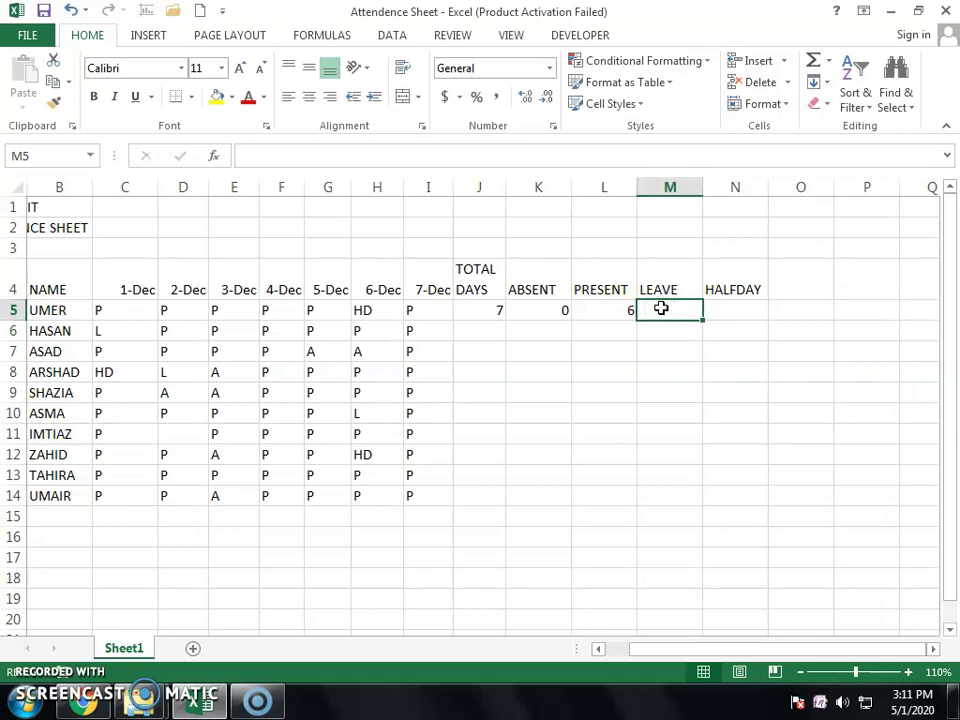
key(Left)
key(Up)
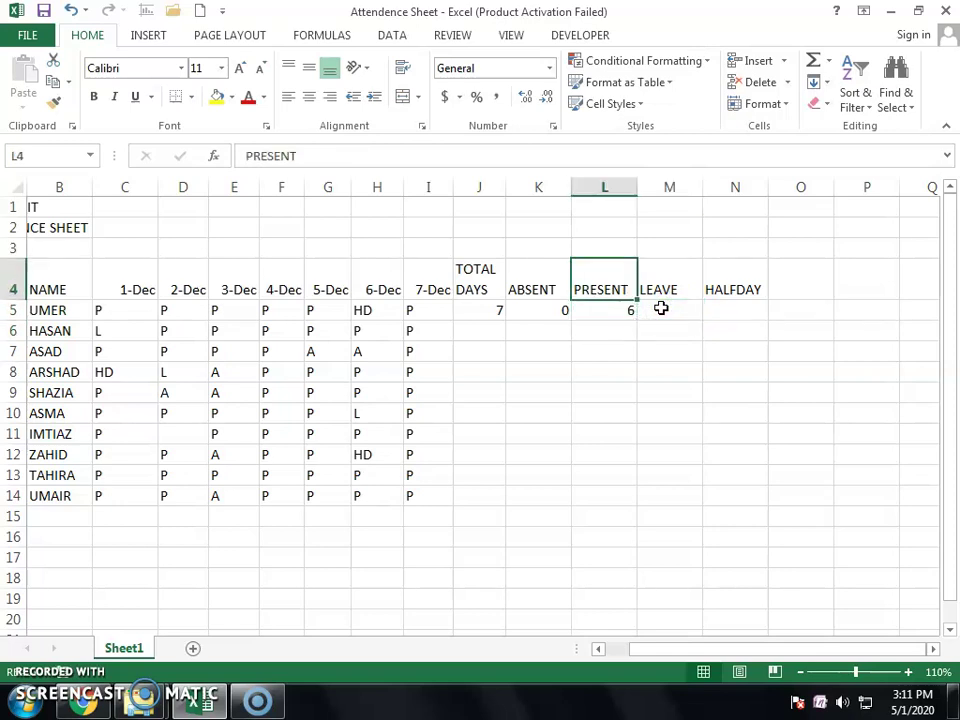
key(Down)
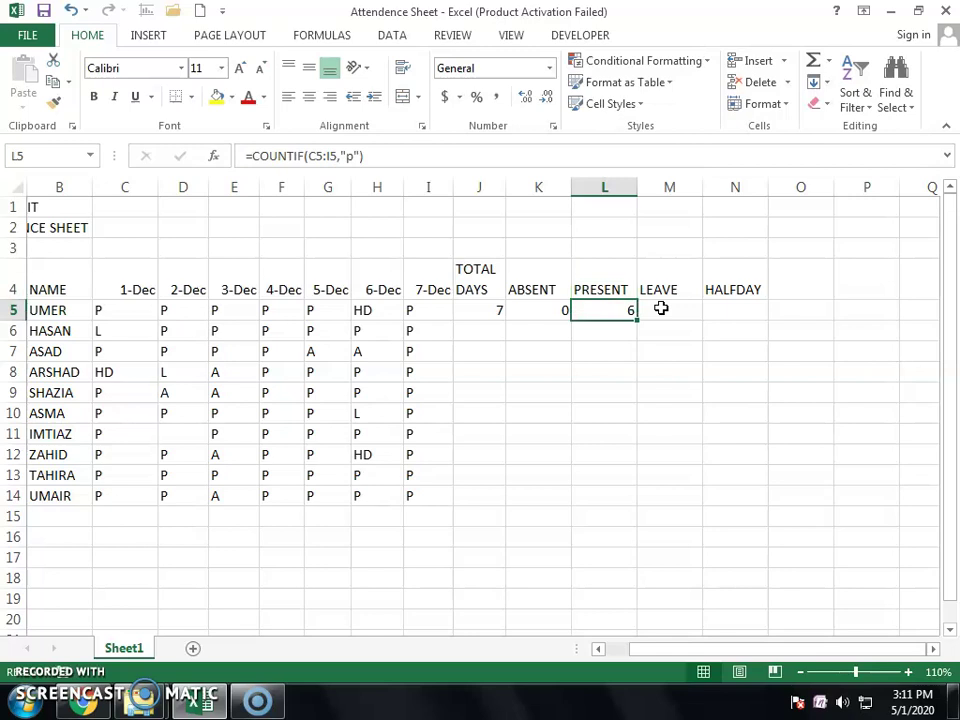
key(Right)
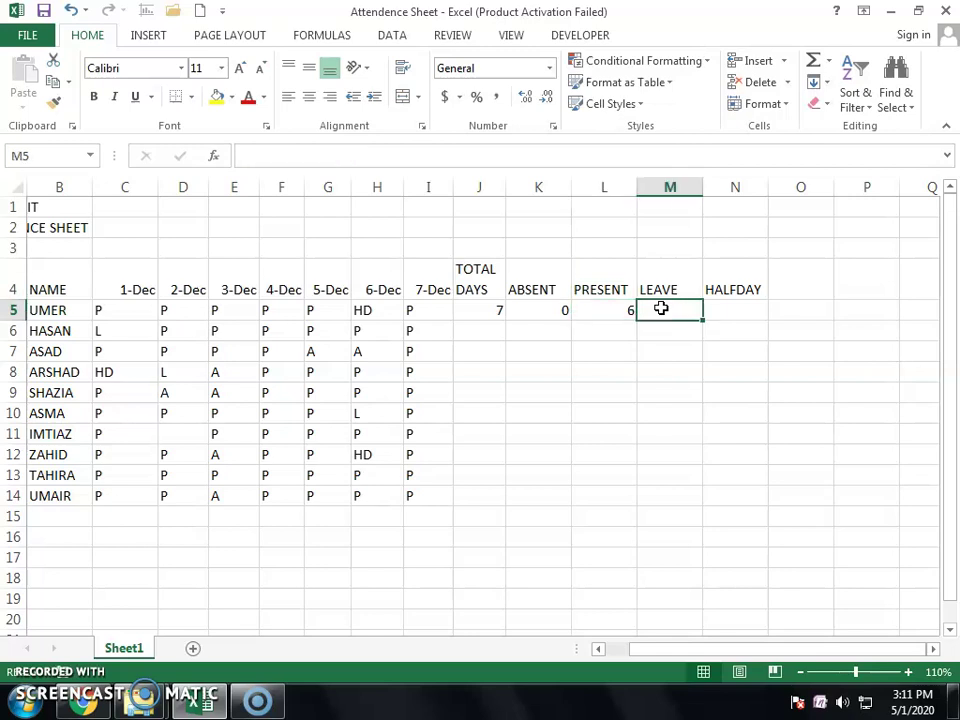
Enter =COUNTIF(C5:I5,"l") in M5, giving UMER a LEAVE count of 0
text(=coun)
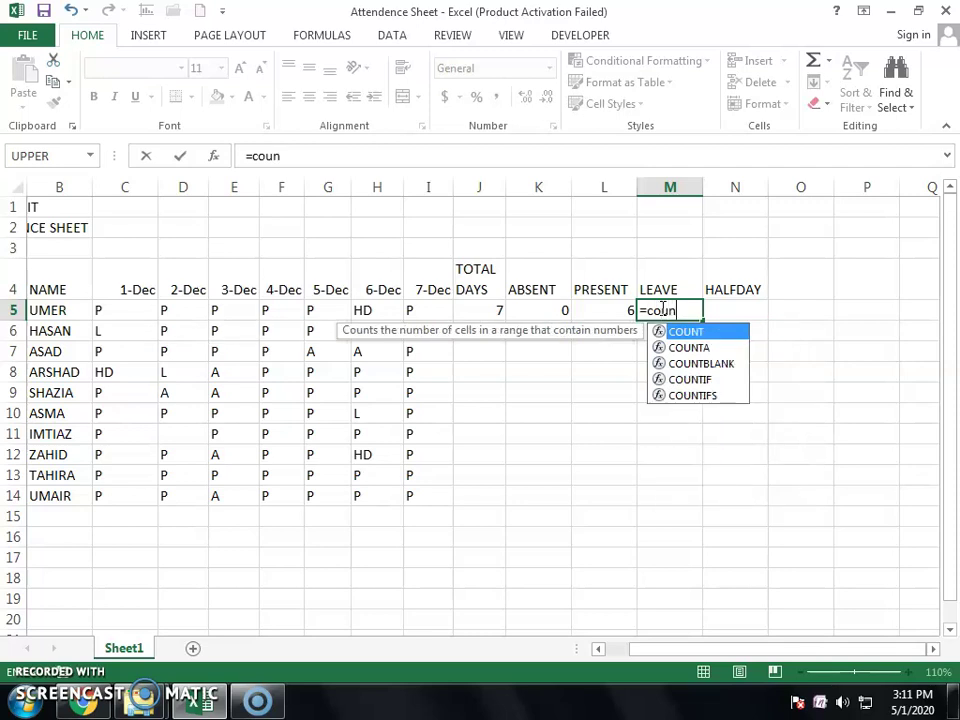
text(tif()
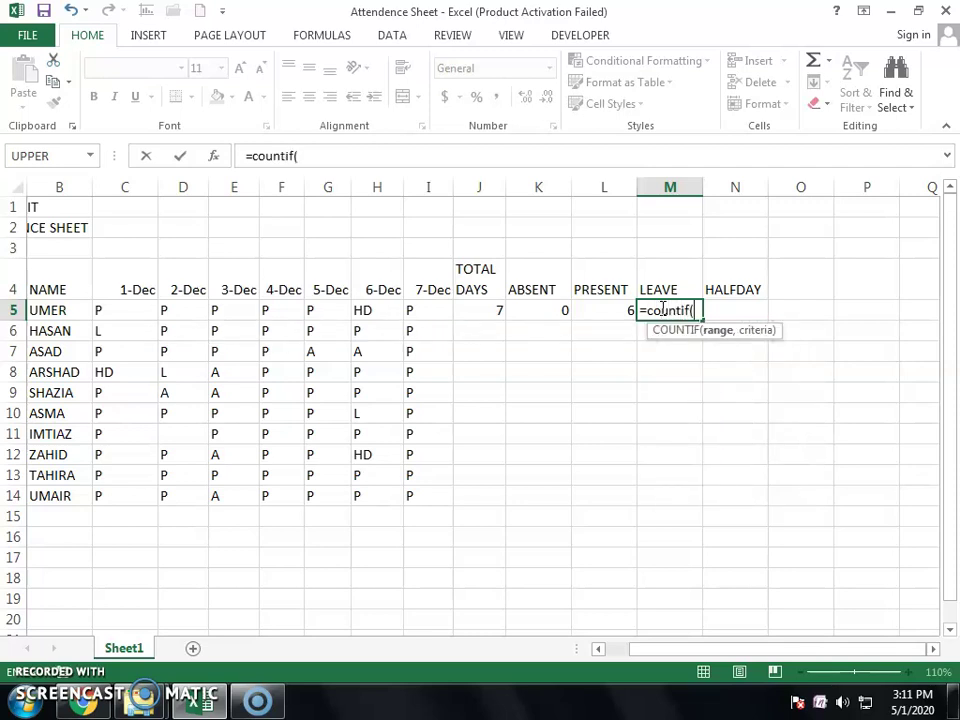
drag(110, 306, 415, 310)
text(,"l)
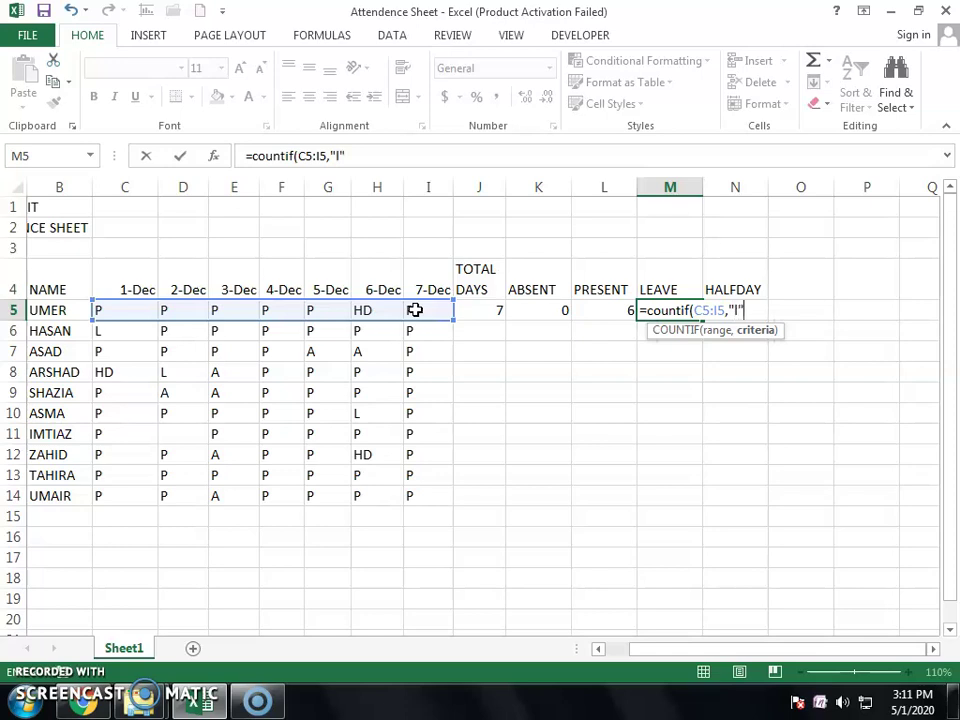
key(Return)
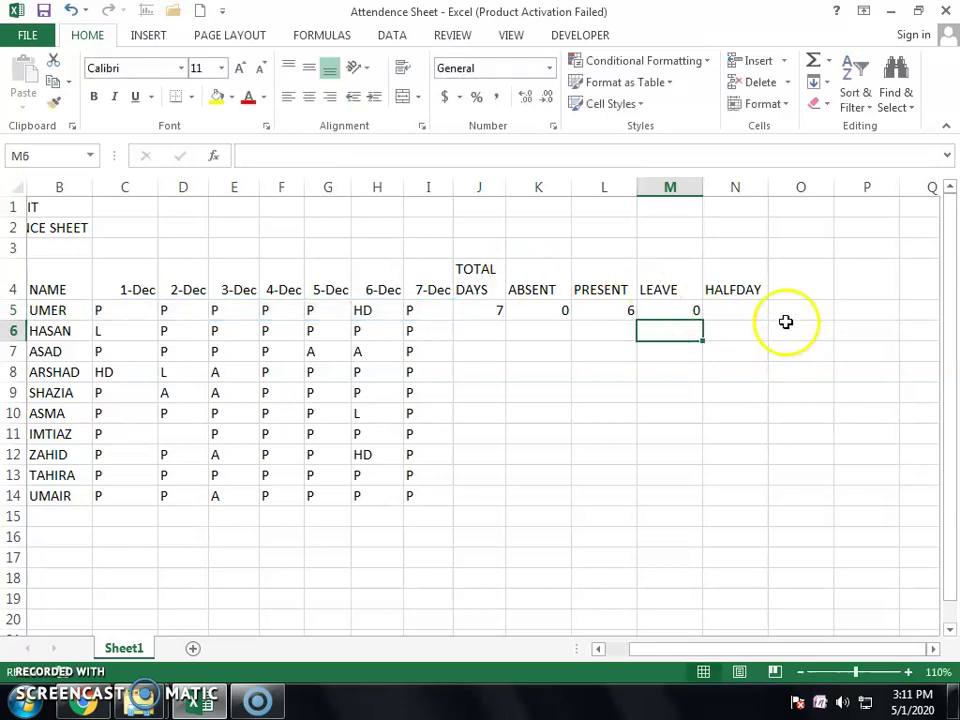
click(752, 308)
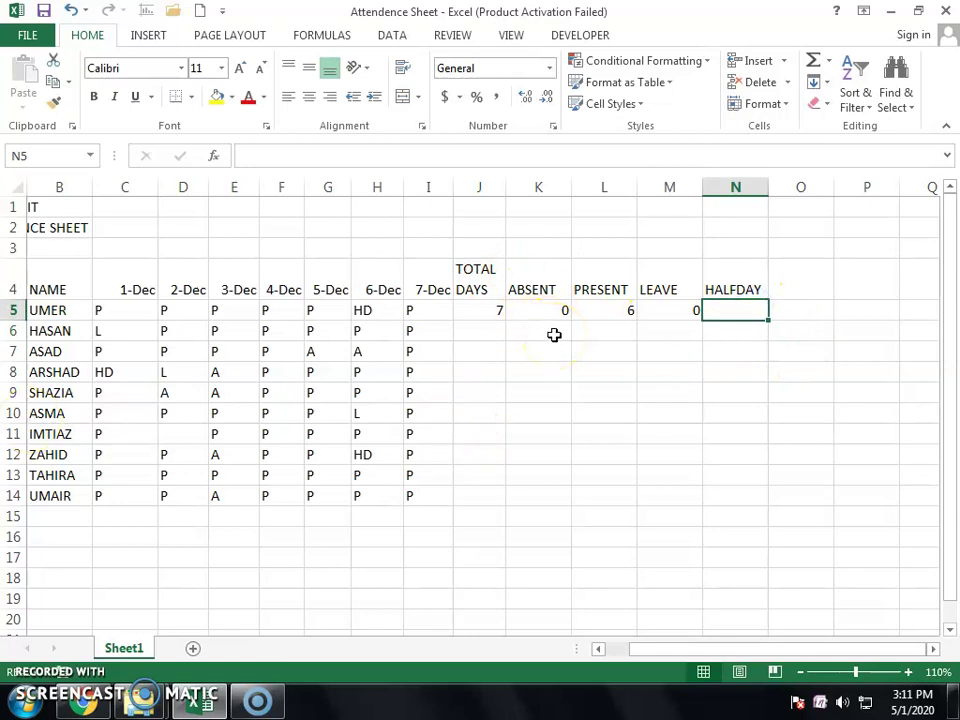
Enter =COUNTIF(C5:I5,"hd") in N5, giving UMER a HALFDAY count of 1
text(=)
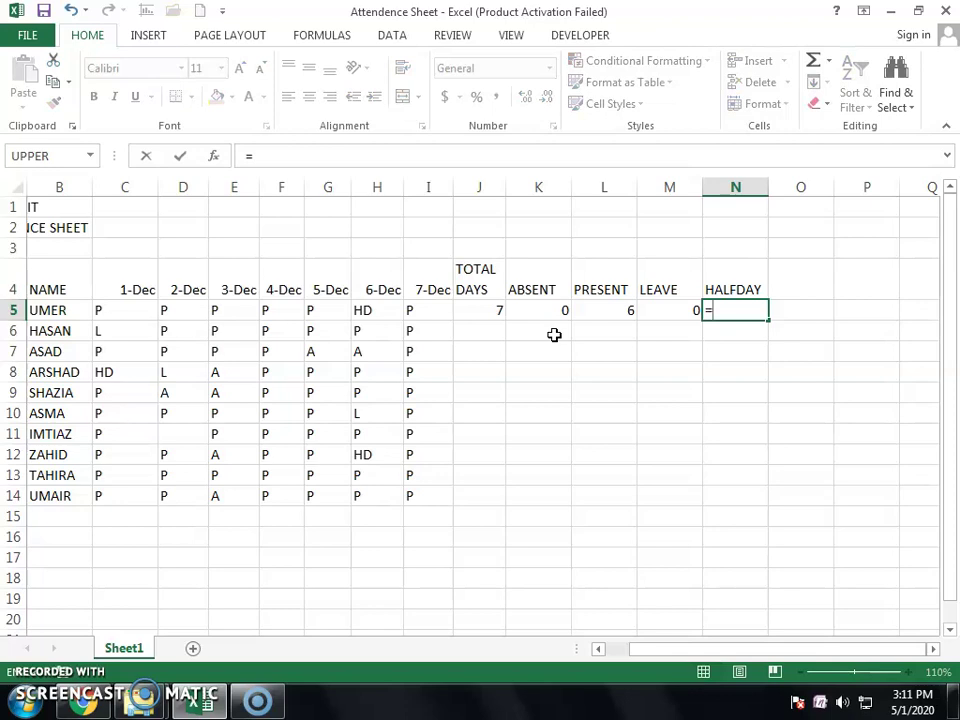
text(countif()
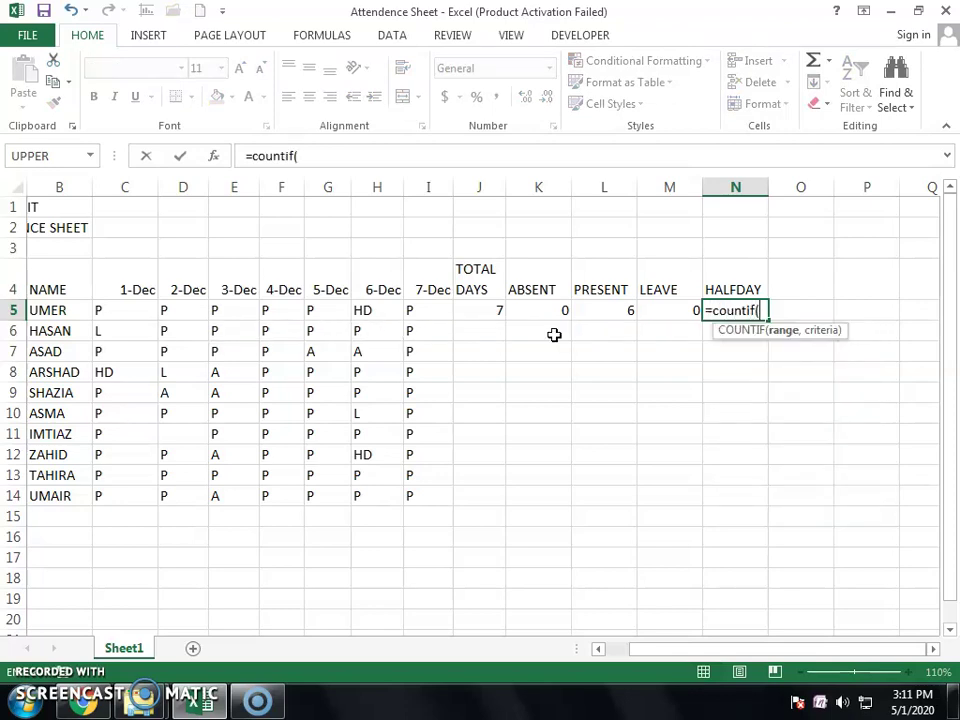
click(139, 313)
drag(139, 313, 431, 311)
text(,"hd)
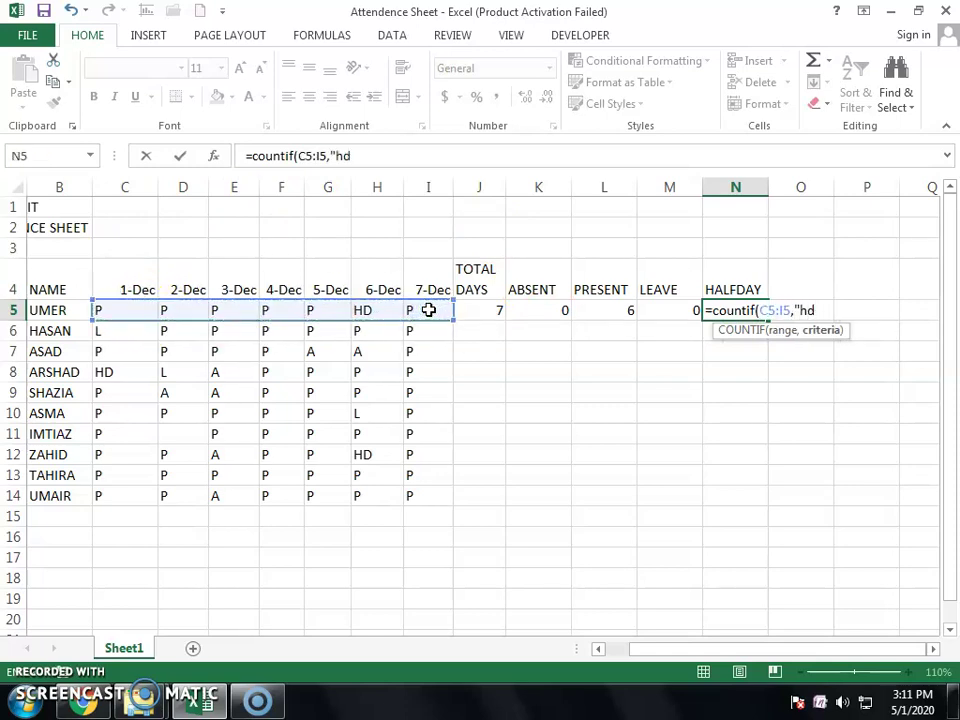
text("))
key(Return)
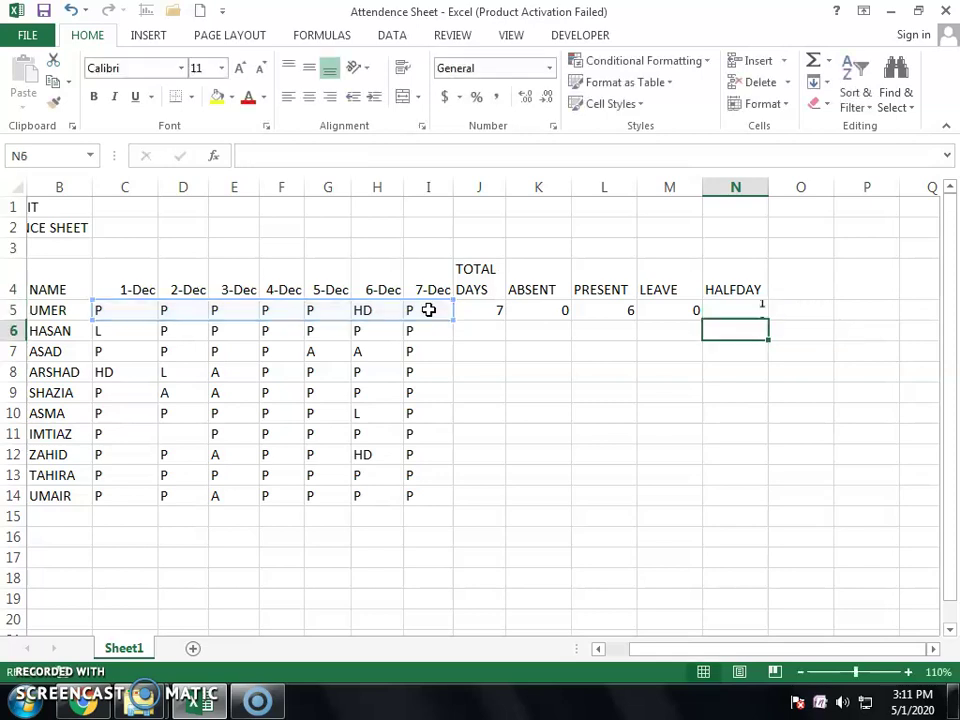
click(365, 312)
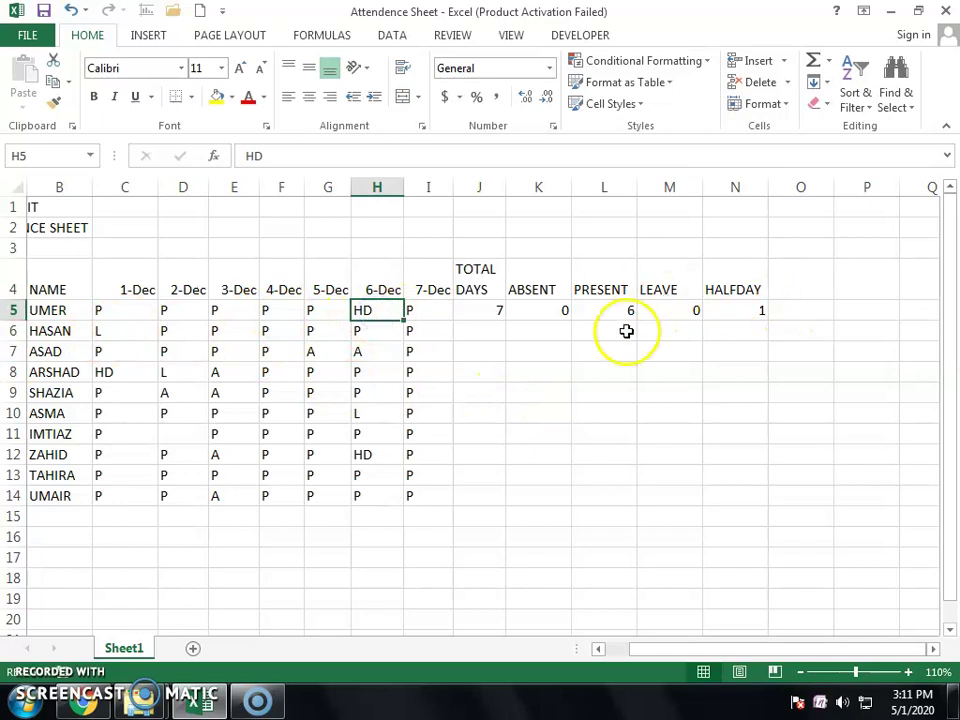
click(716, 309)
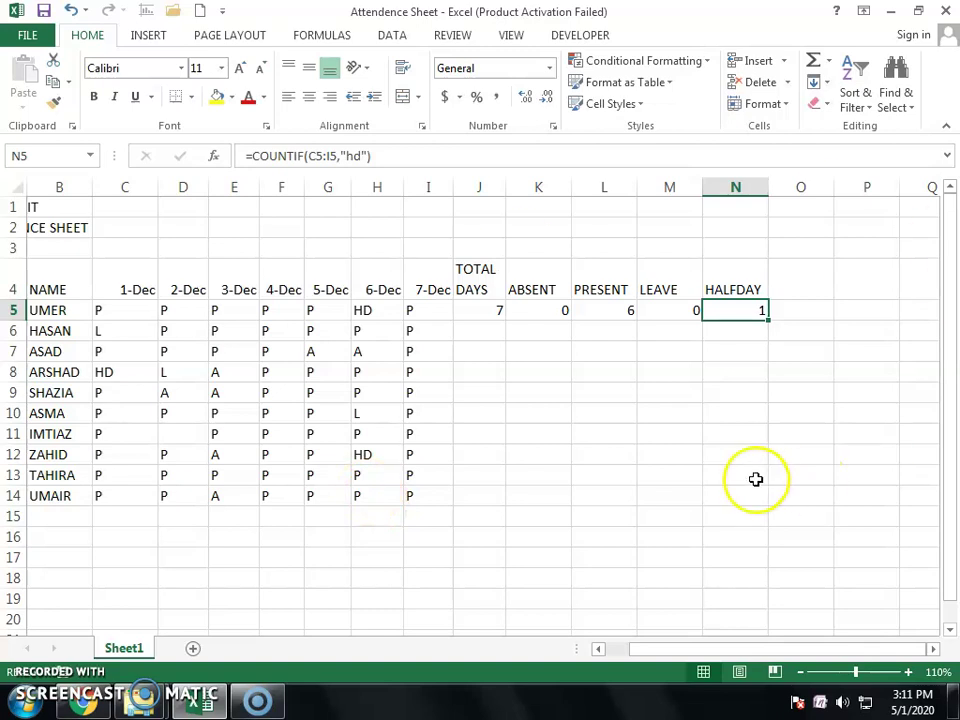
Fill UMER's five J5:N5 count formulas down through row 14 with Ctrl+D
drag(480, 317, 739, 309)
click(680, 453)
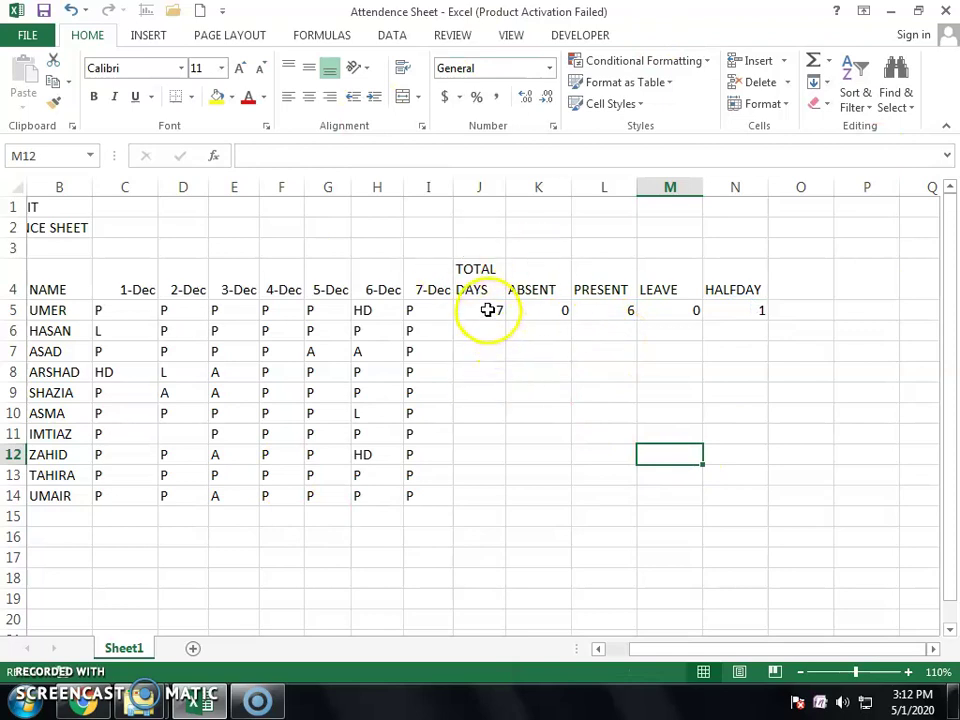
drag(482, 315, 726, 489)
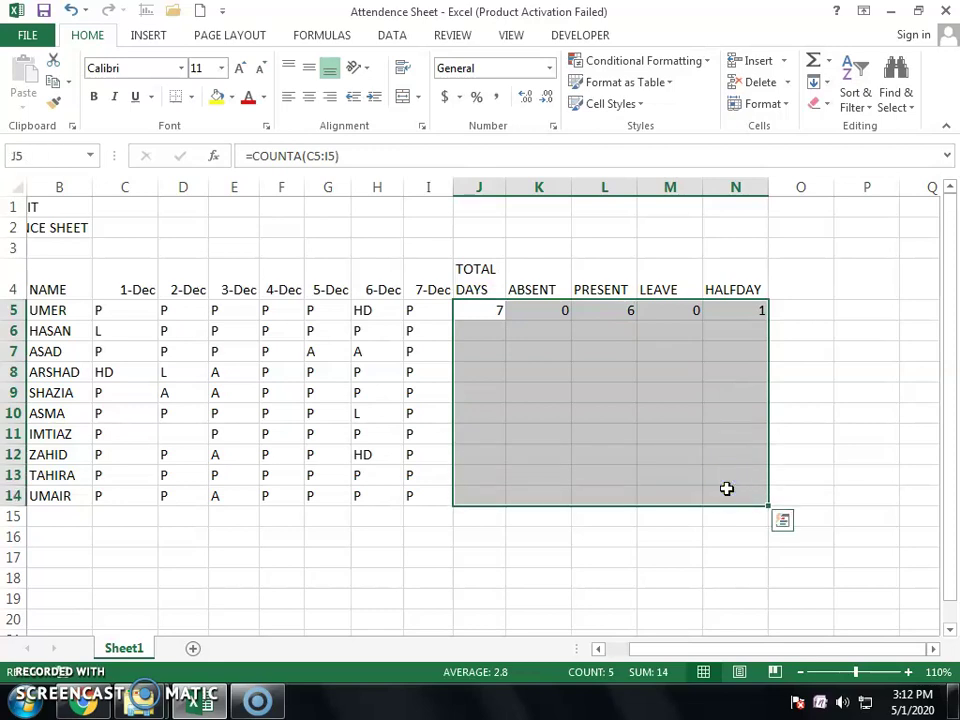
key(ctrl+d)
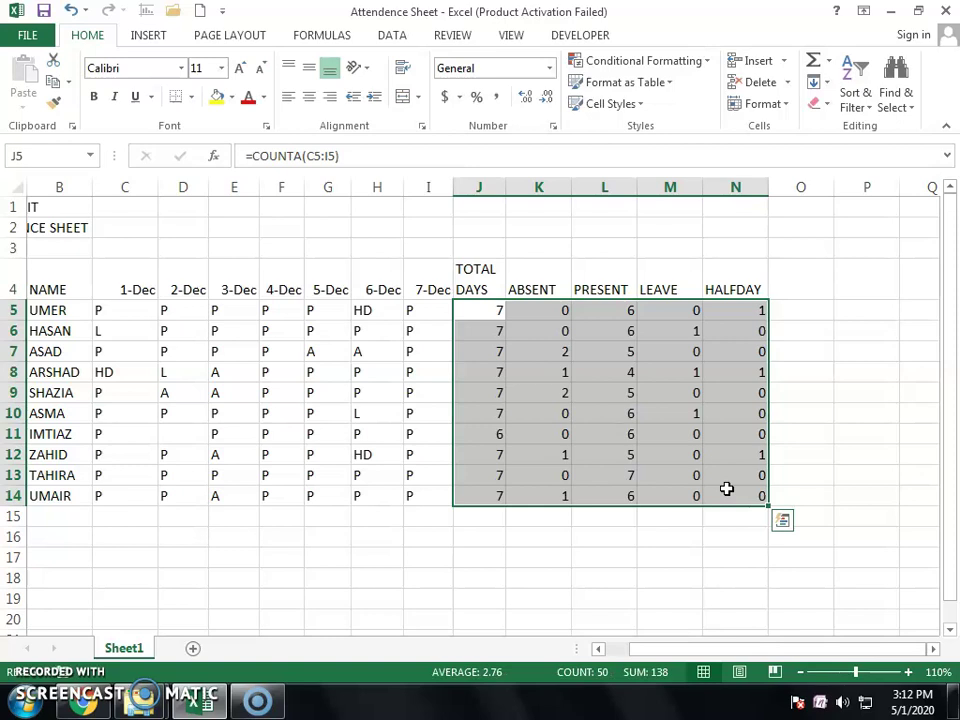
click(478, 475)
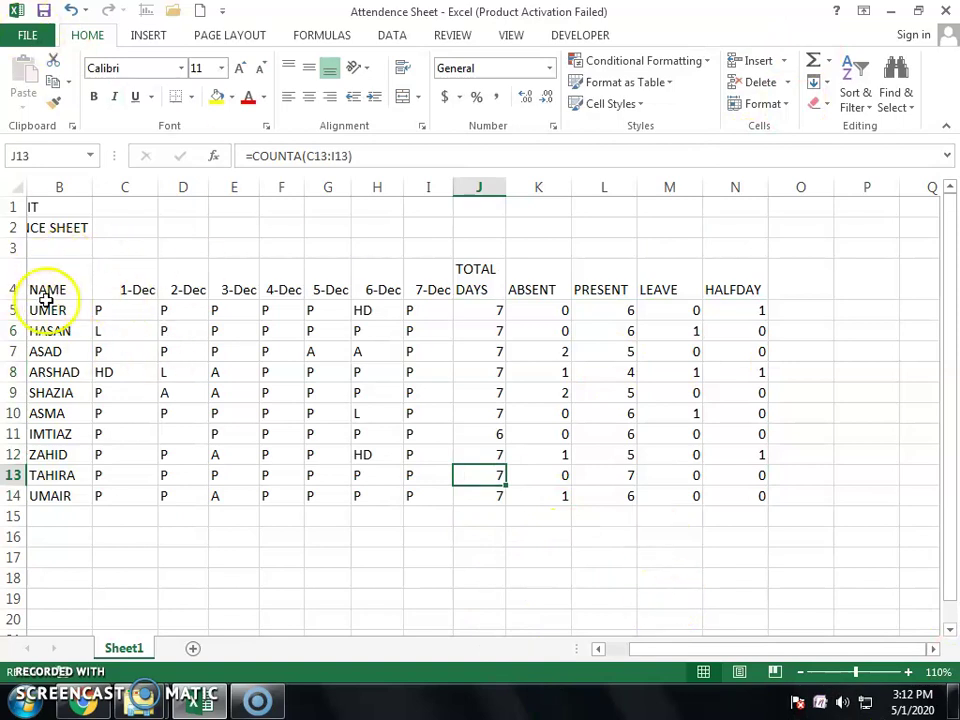
Put a thick box border around the header row B4:N4
drag(66, 289, 724, 289)
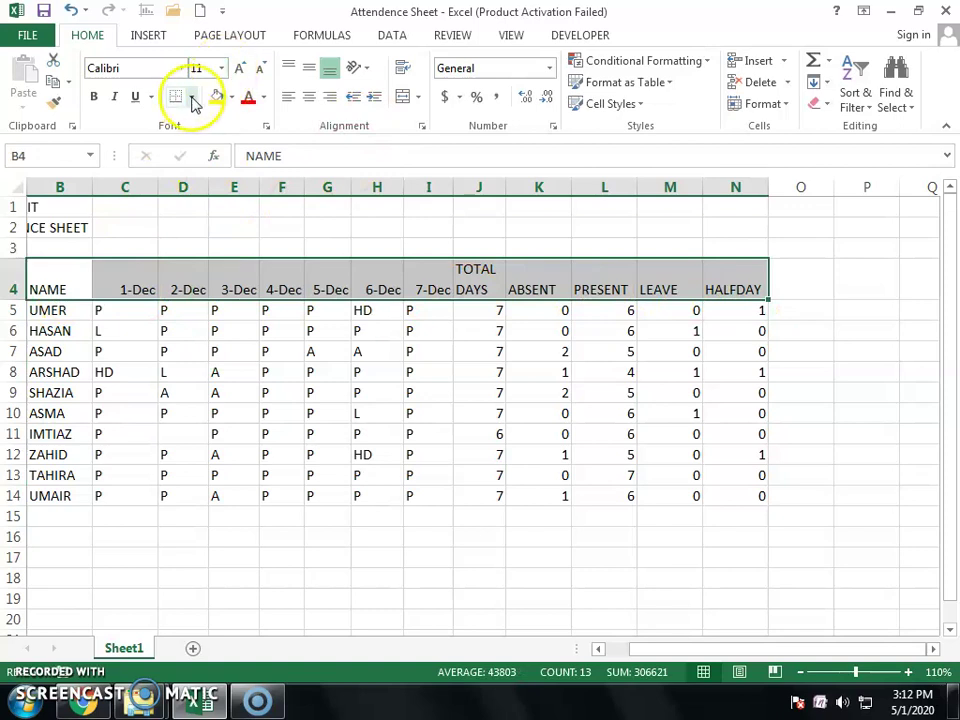
click(192, 99)
click(207, 305)
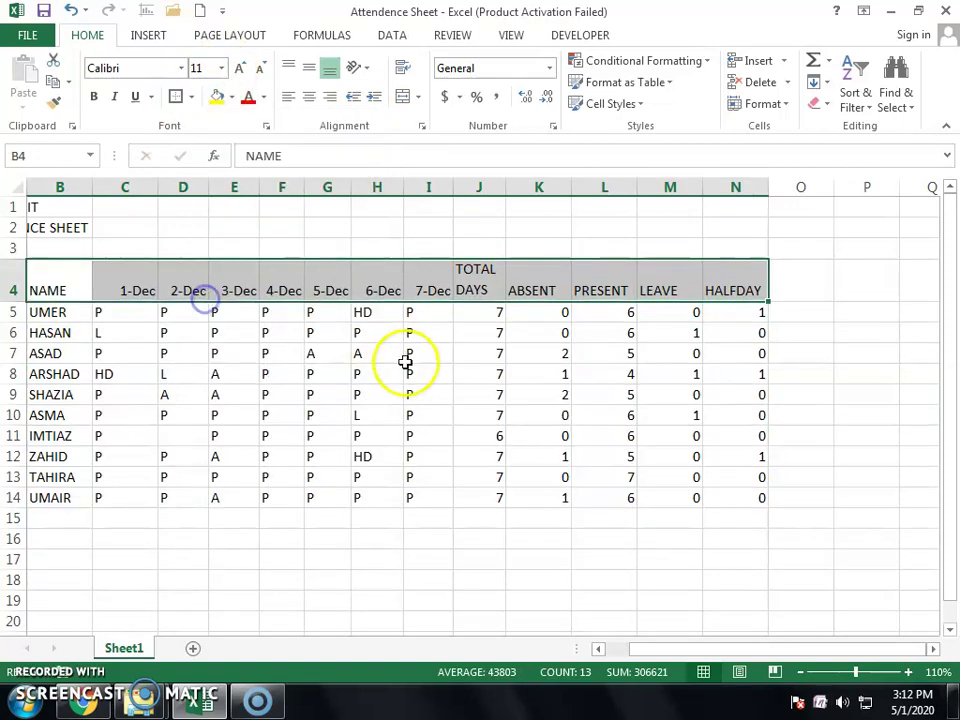
click(408, 357)
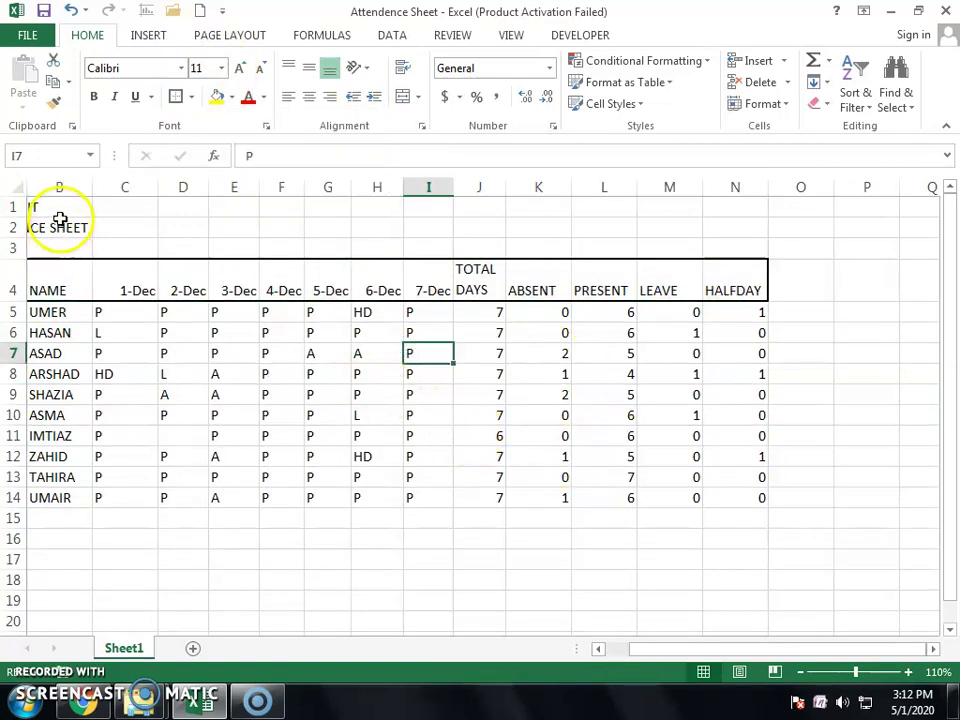
Apply All Borders to every cell of the table A1:N14
drag(681, 649, 655, 650)
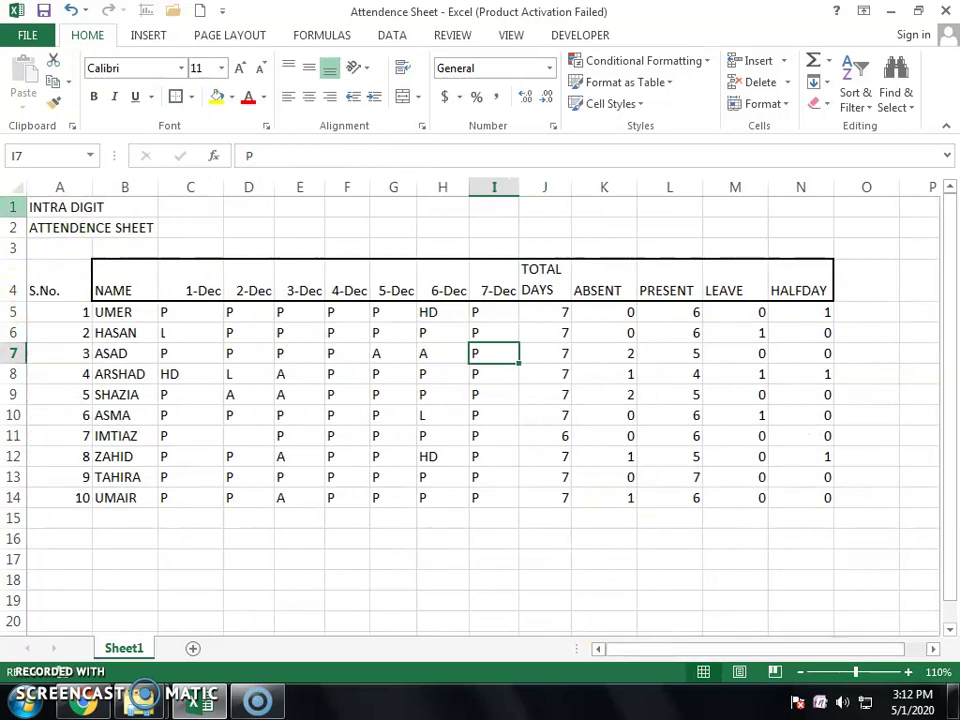
drag(58, 200, 809, 502)
click(191, 96)
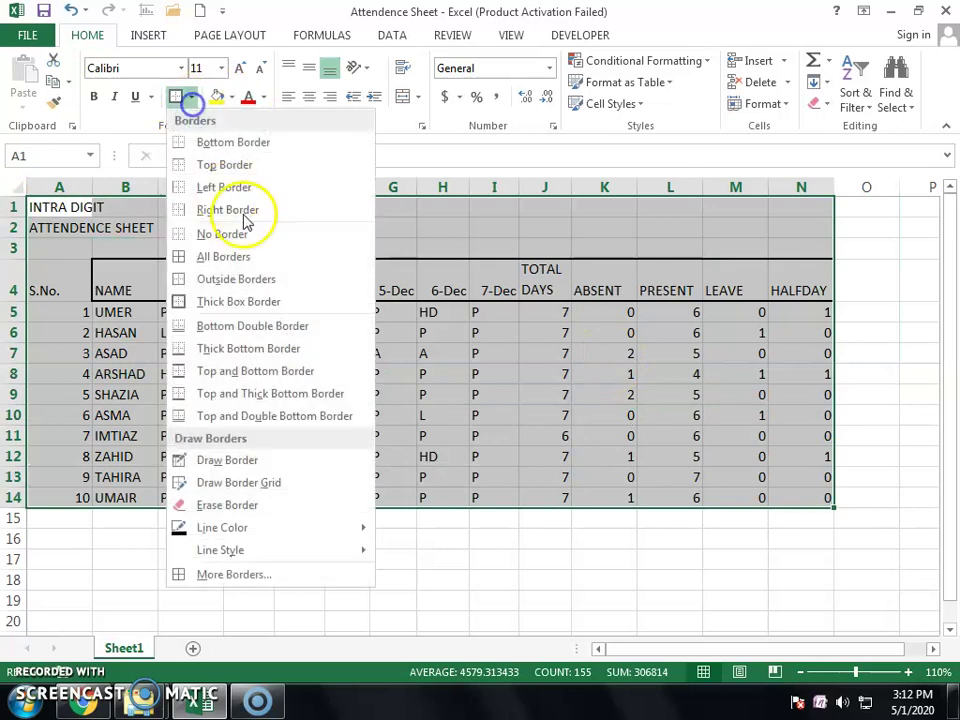
click(214, 260)
click(462, 436)
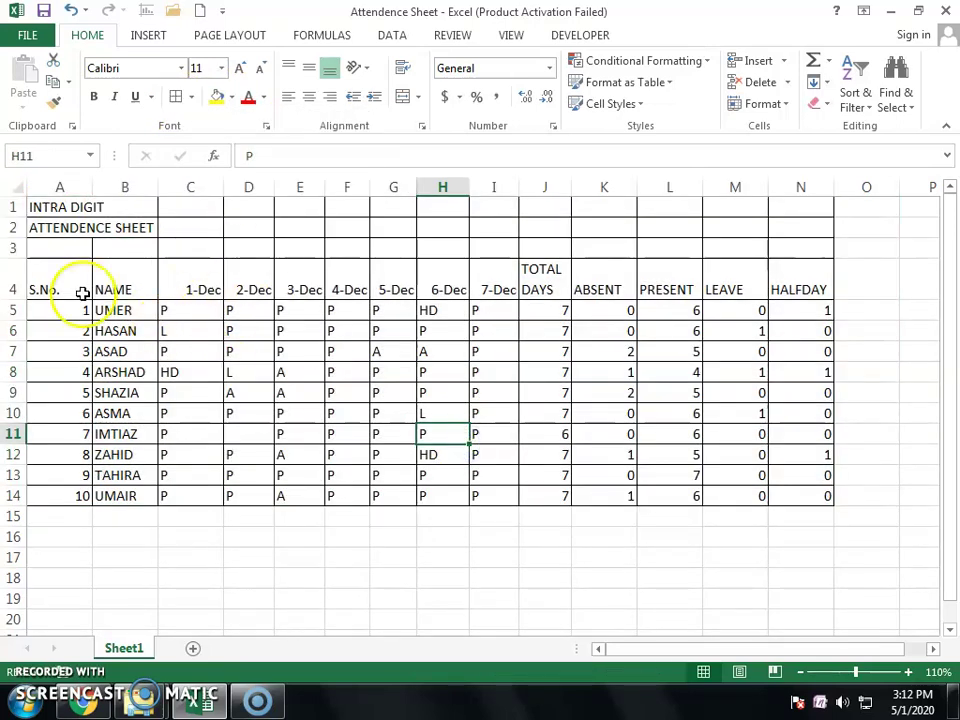
drag(86, 289, 791, 283)
Give header row A4:N4 a light blue fill, then view the two-page print preview
click(231, 97)
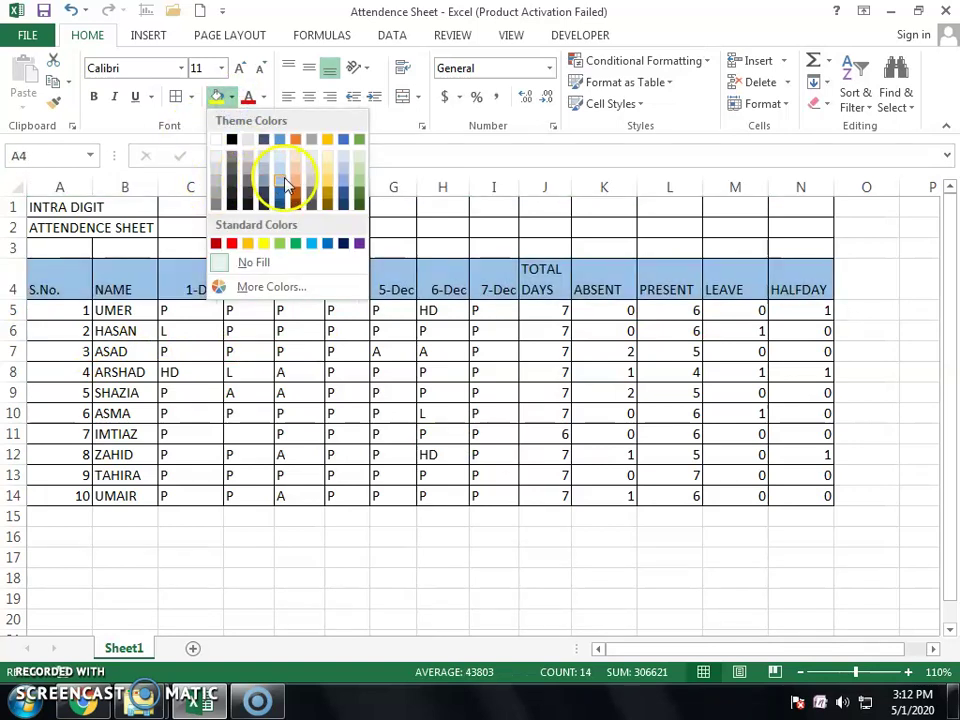
click(278, 170)
click(544, 414)
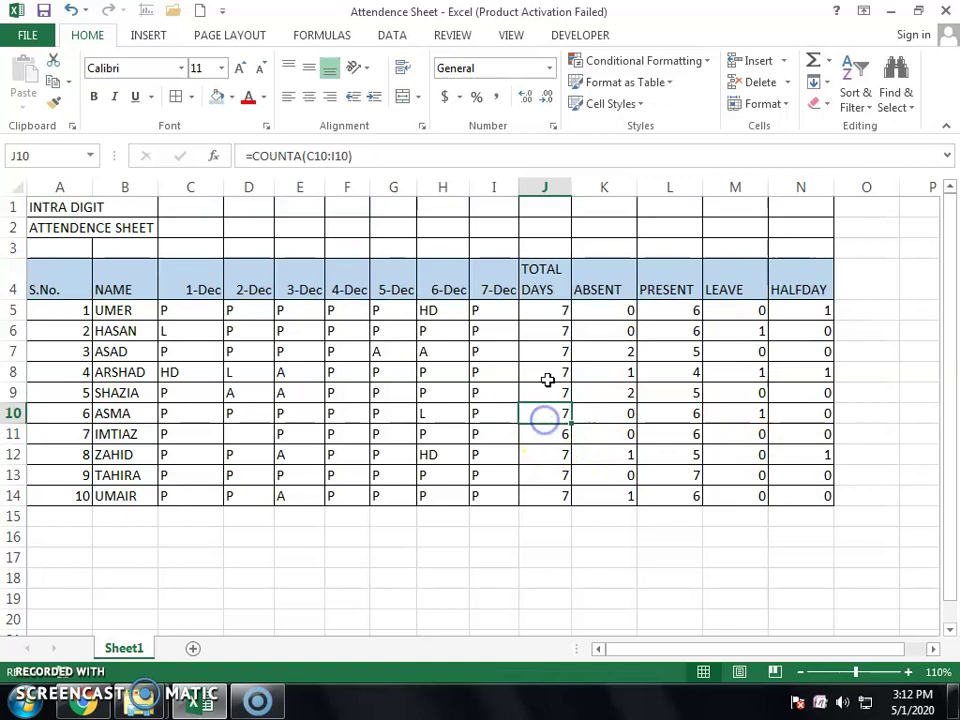
key(ctrl+p)
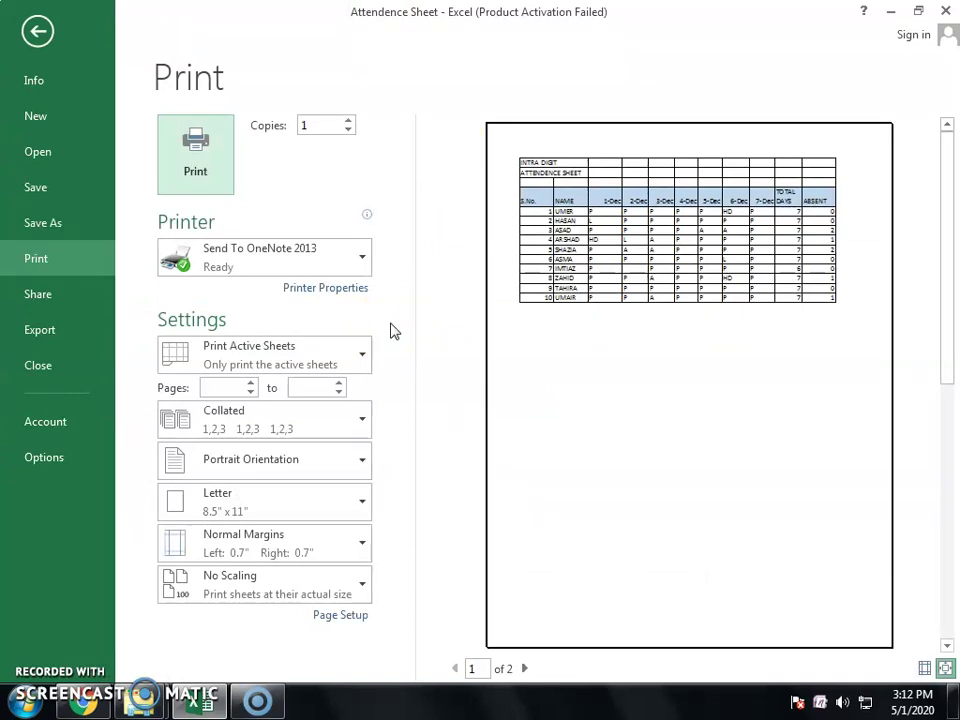
Leave Print preview and return to the worksheet, selecting an empty cell below the table
key(Escape)
click(336, 510)
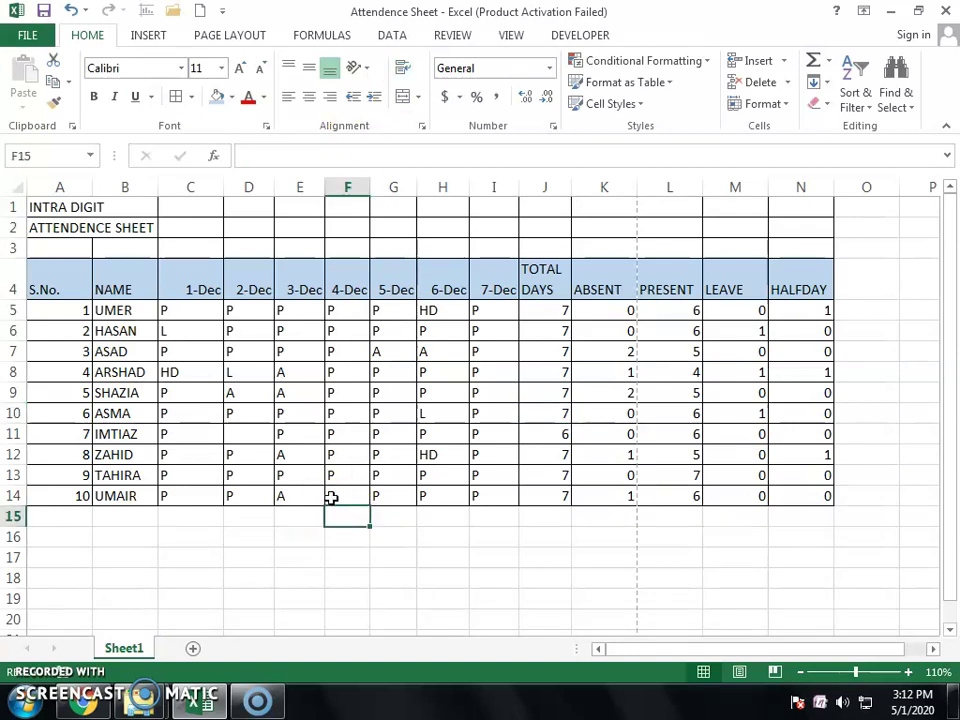